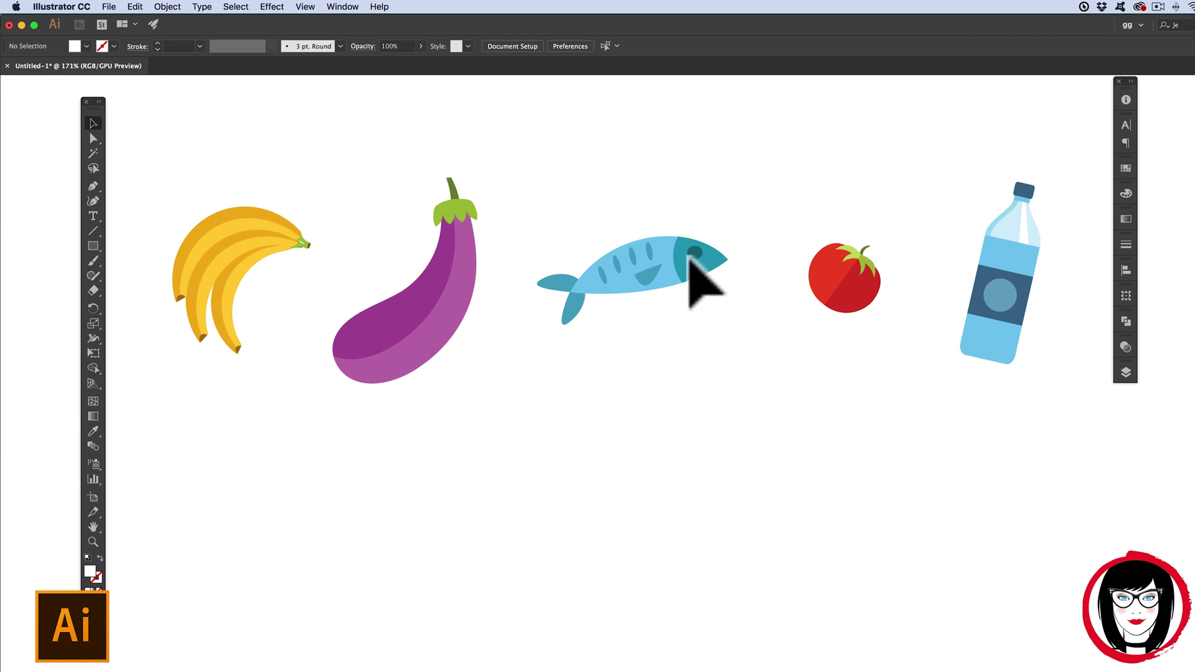
pyautogui.click(655, 255)
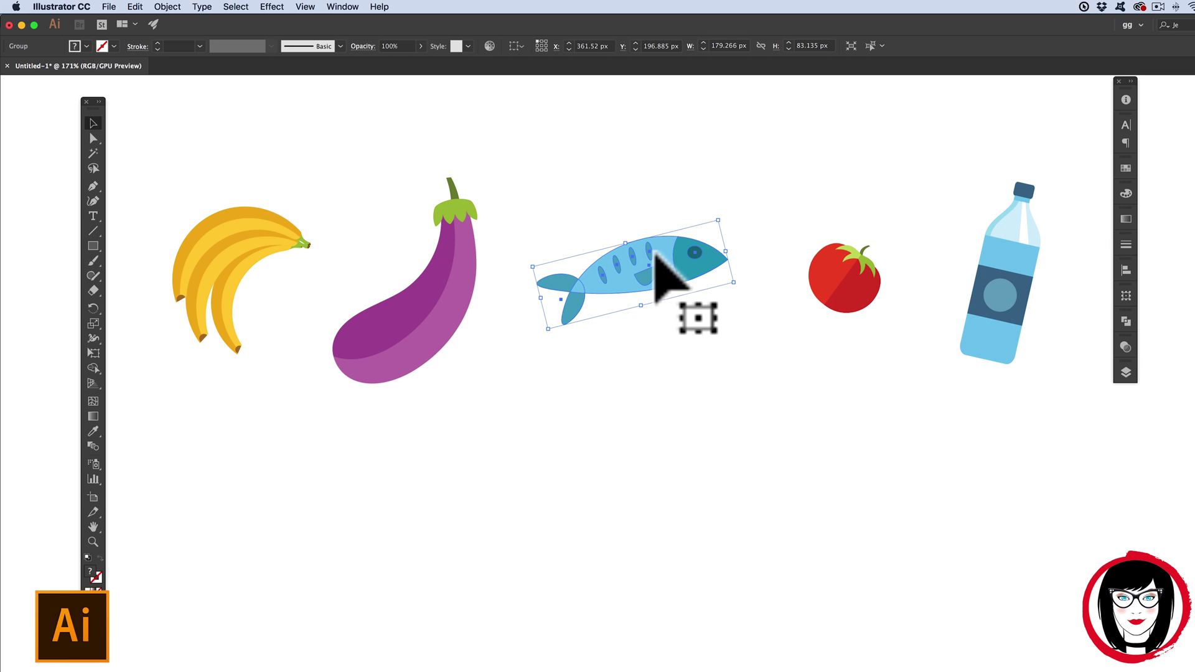
pyautogui.click(608, 379)
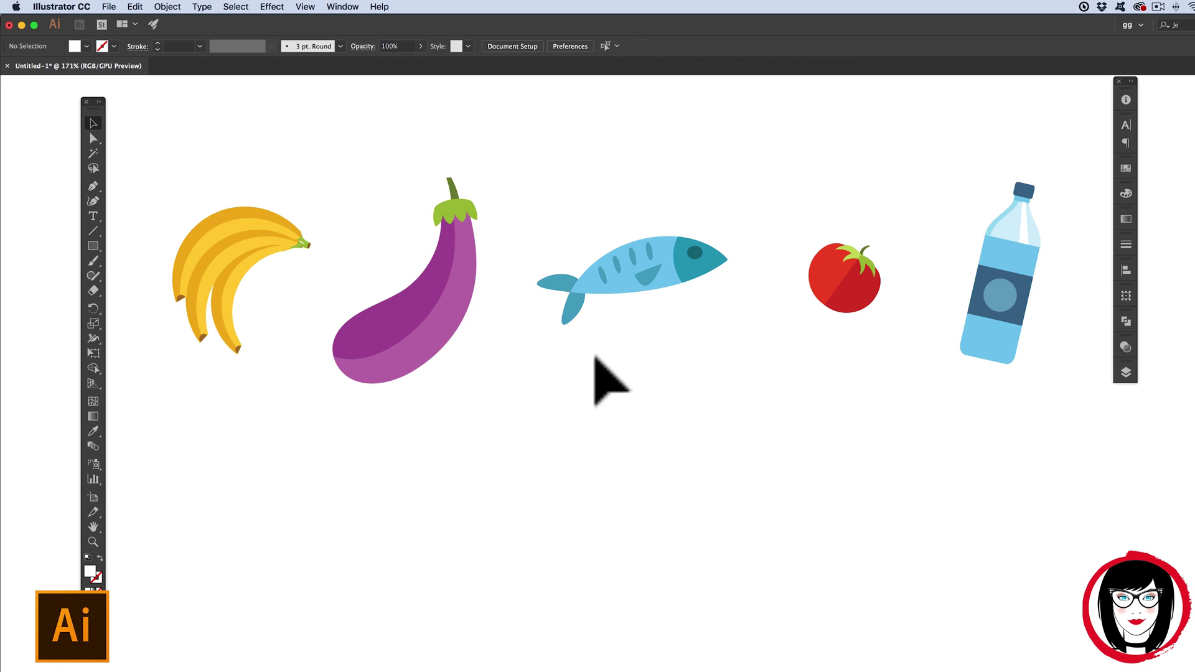
pyautogui.moveTo(475, 365); pyautogui.dragTo(874, 576)
# Copy the purple eggplant and paste a duplicate of it into the document.
pyautogui.click(405, 255)
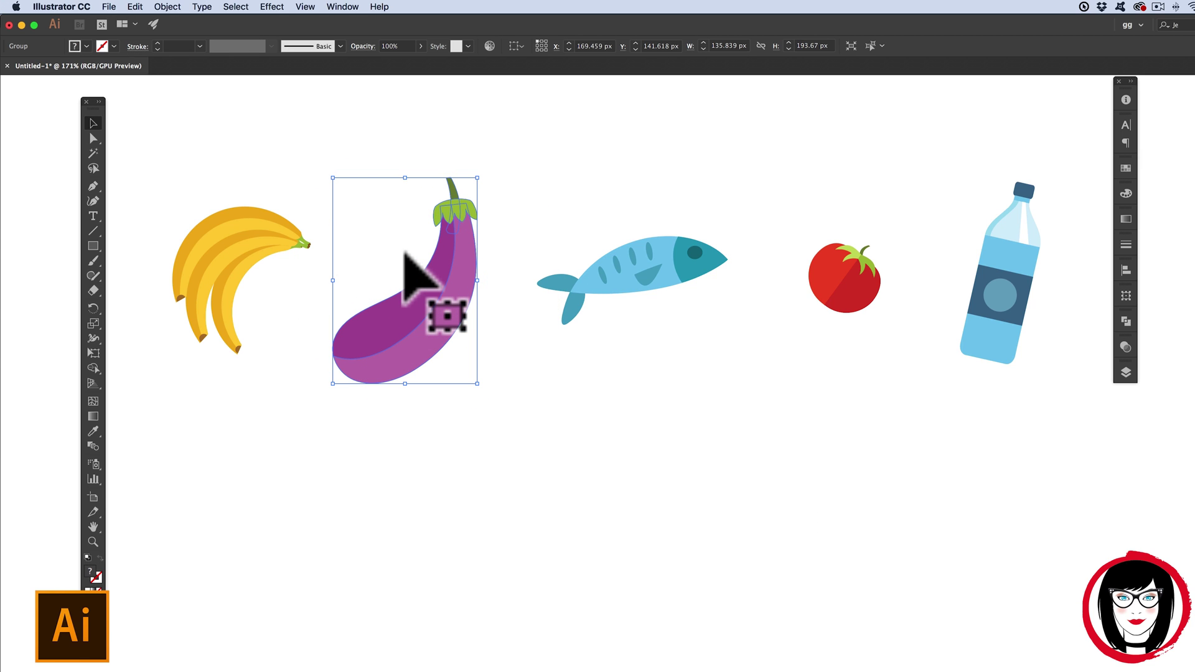
pyautogui.press('super+c')
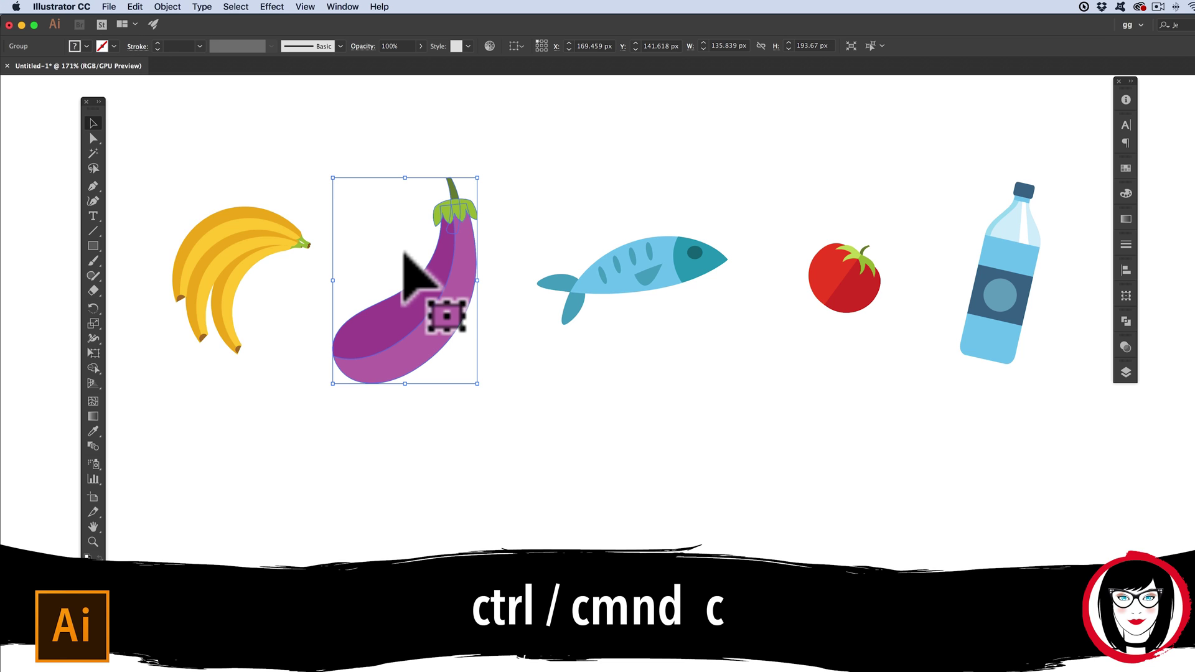
pyautogui.click(135, 7)
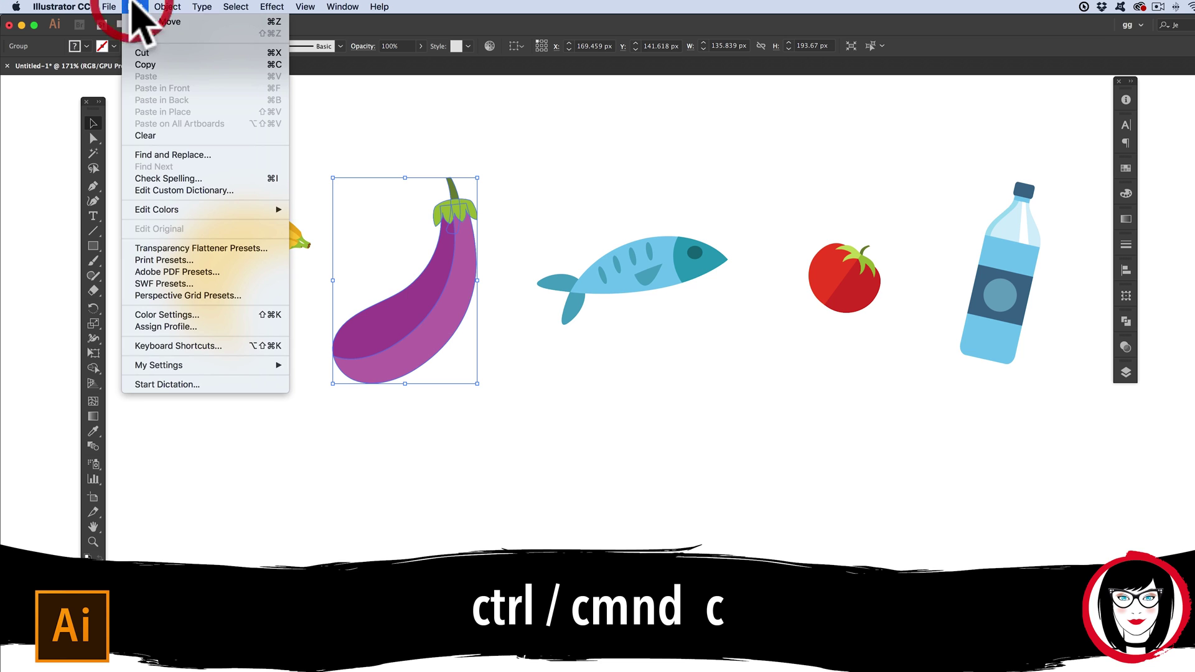
pyautogui.click(153, 62)
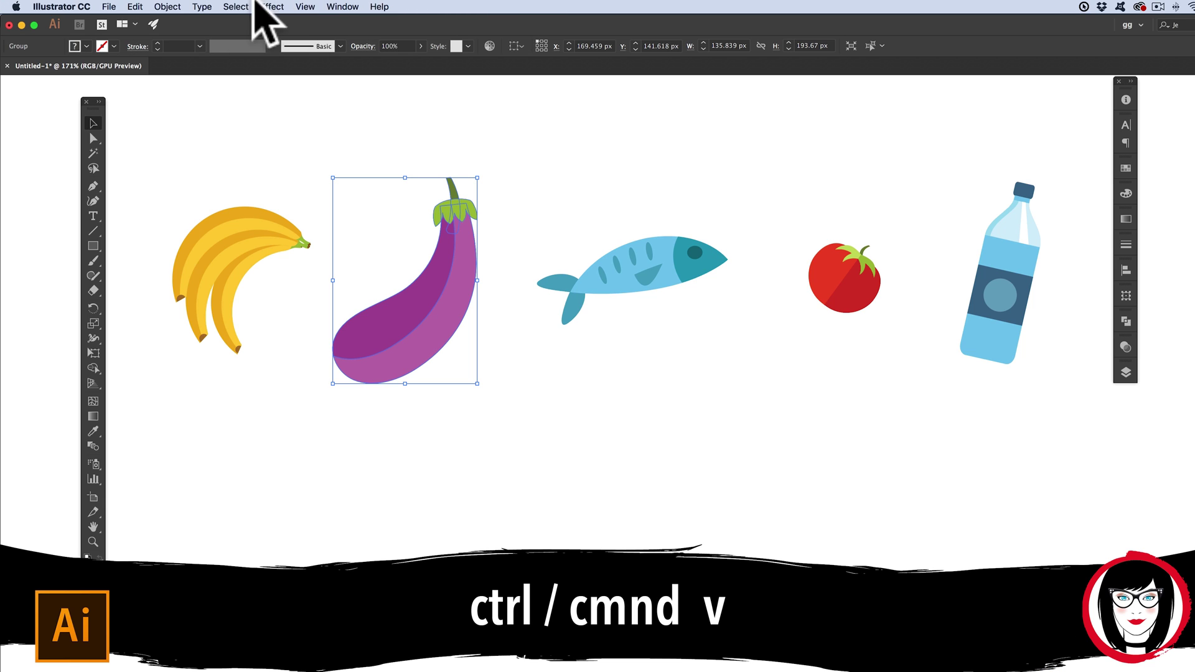
pyautogui.click(136, 7)
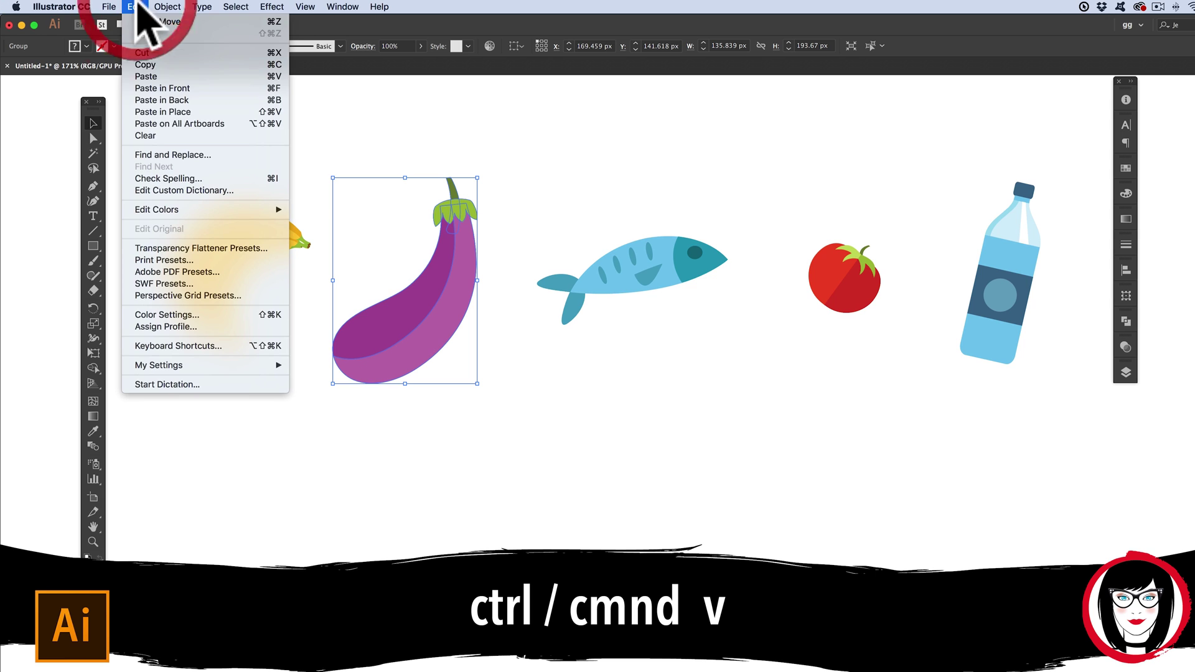
pyautogui.click(161, 75)
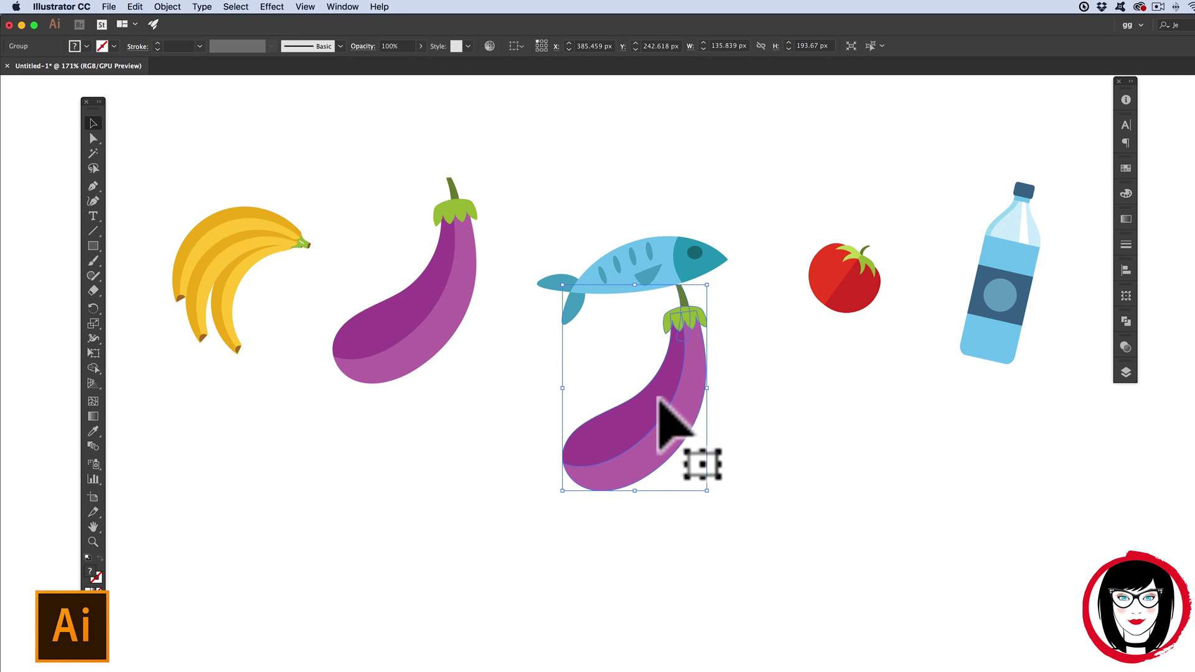
# Move the pasted eggplant off the fish into the empty area below the row of artwork.
pyautogui.moveTo(659, 402); pyautogui.dragTo(586, 481)
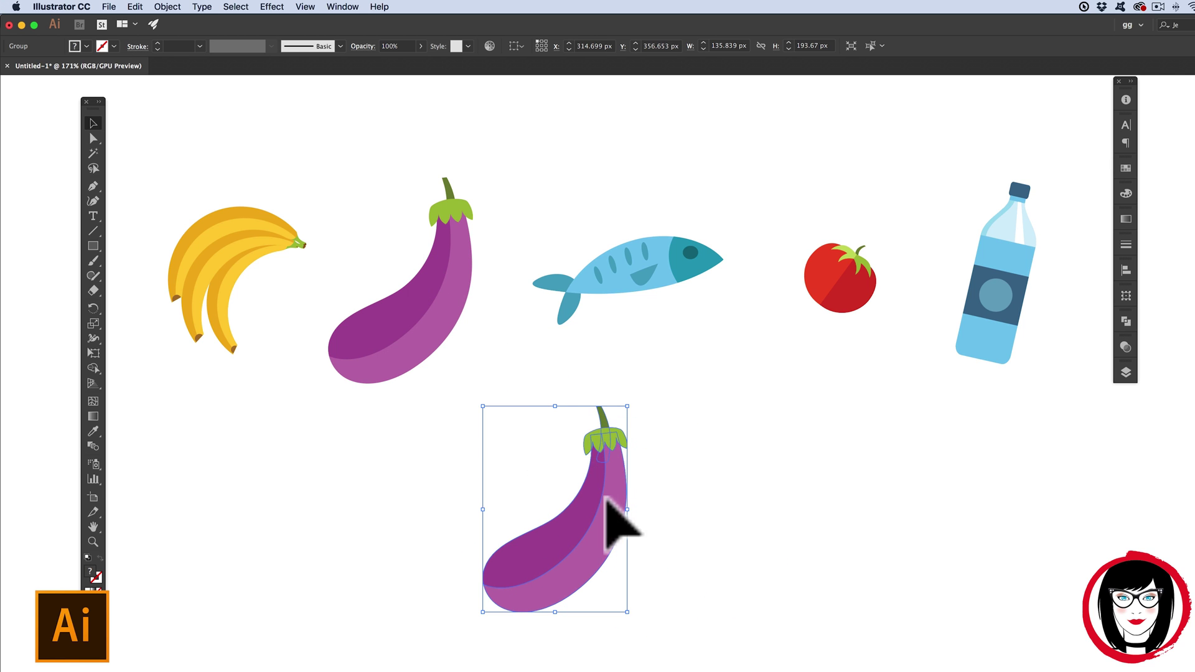
pyautogui.click(677, 529)
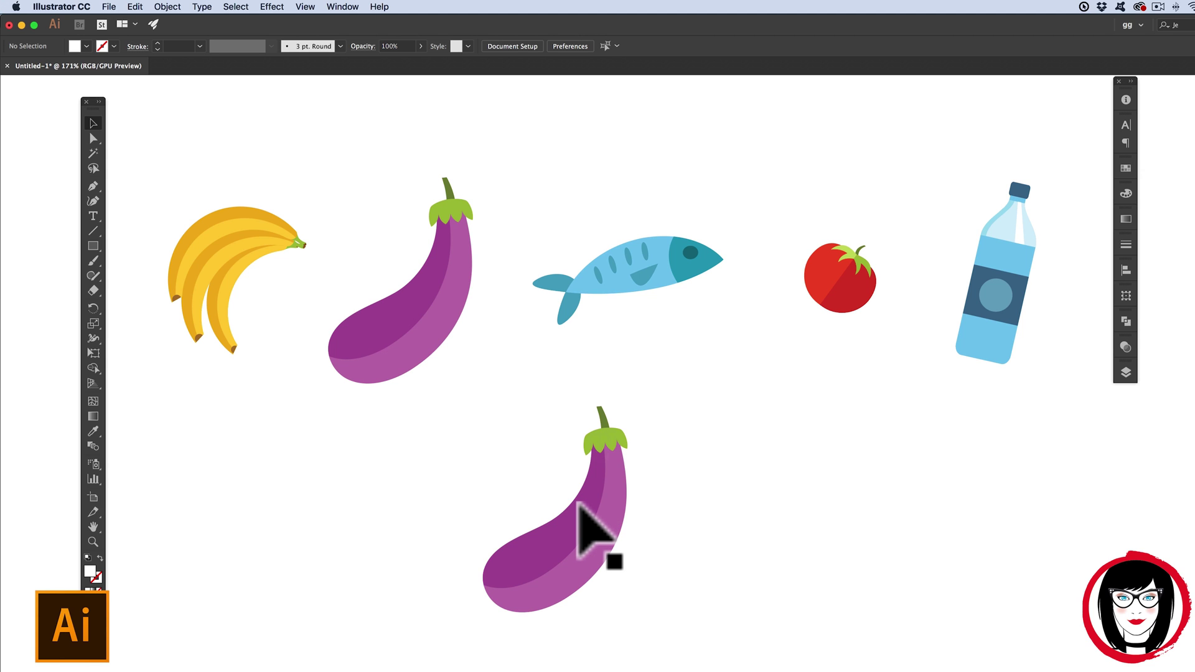
pyautogui.moveTo(578, 504); pyautogui.dragTo(615, 453)
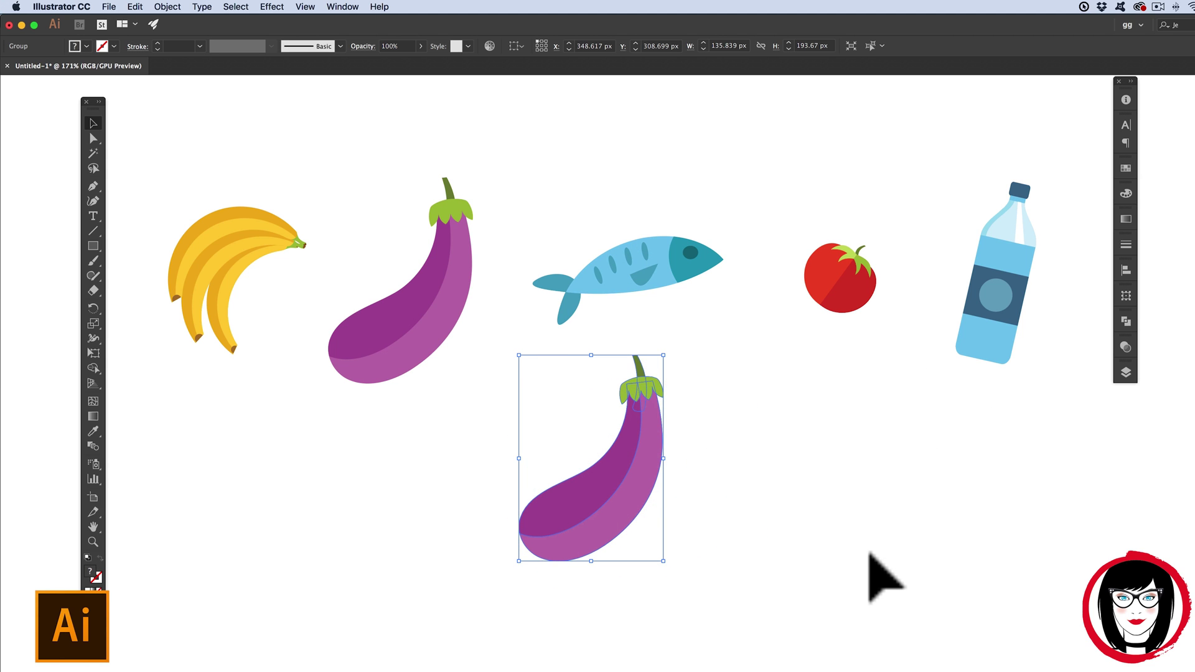
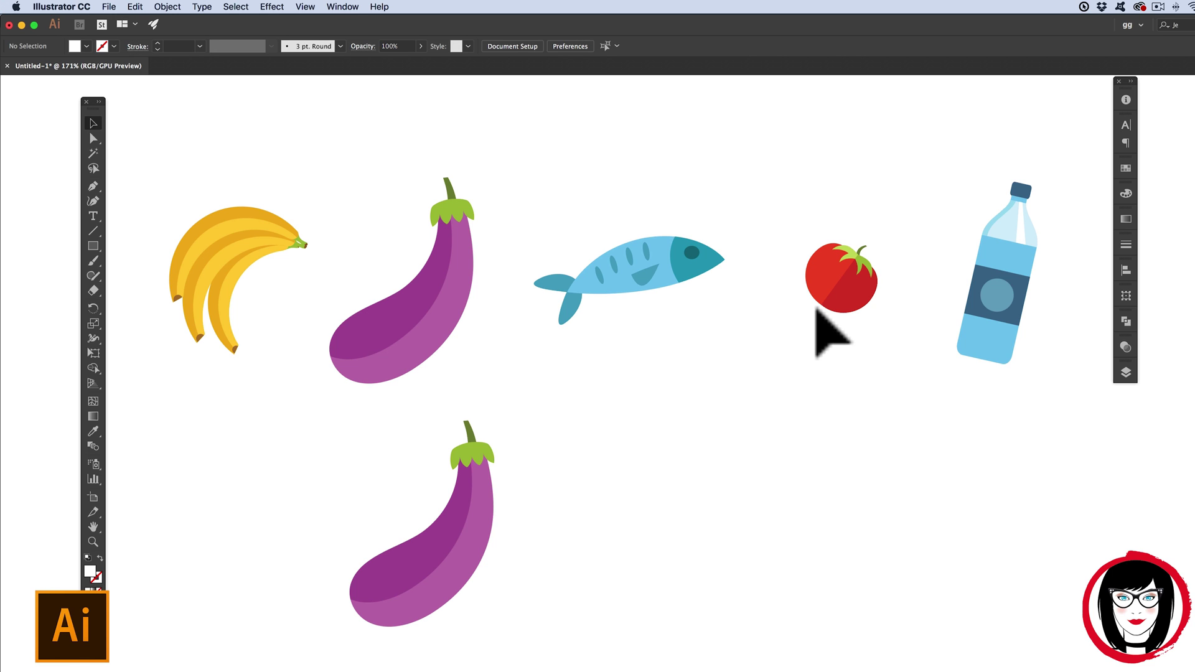
# Duplicate the tomato by pulling a freehand copy into the empty area below the original.
pyautogui.click(819, 288)
pyautogui.click(773, 156)
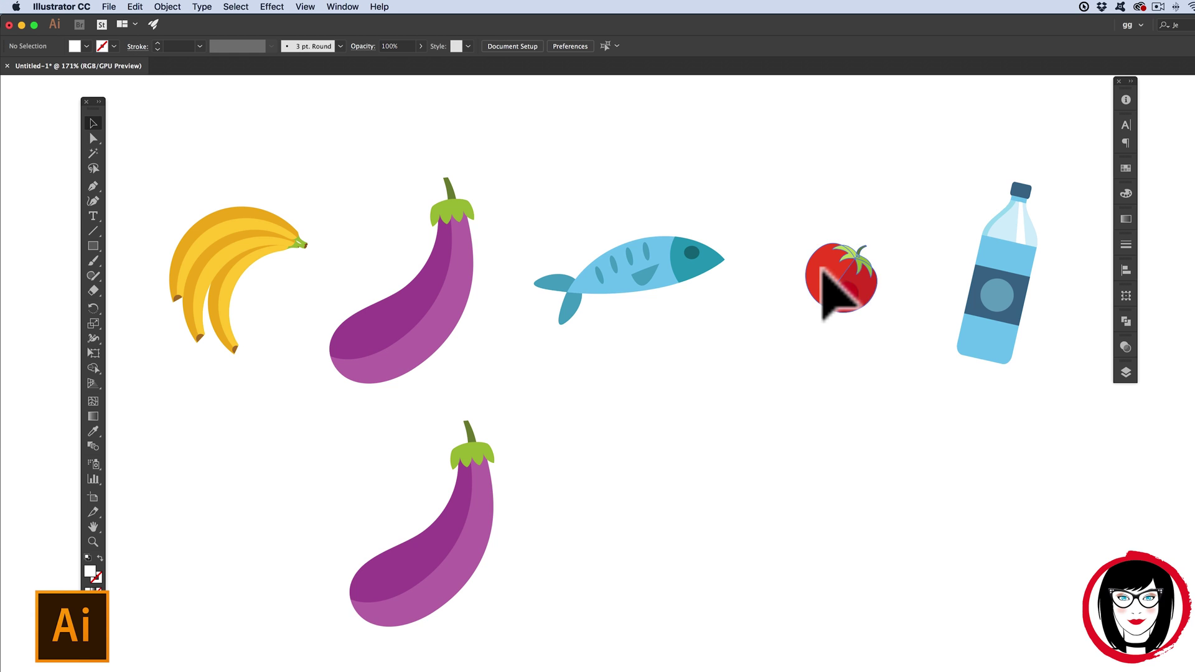
pyautogui.moveTo(822, 268); pyautogui.dragTo(828, 493)
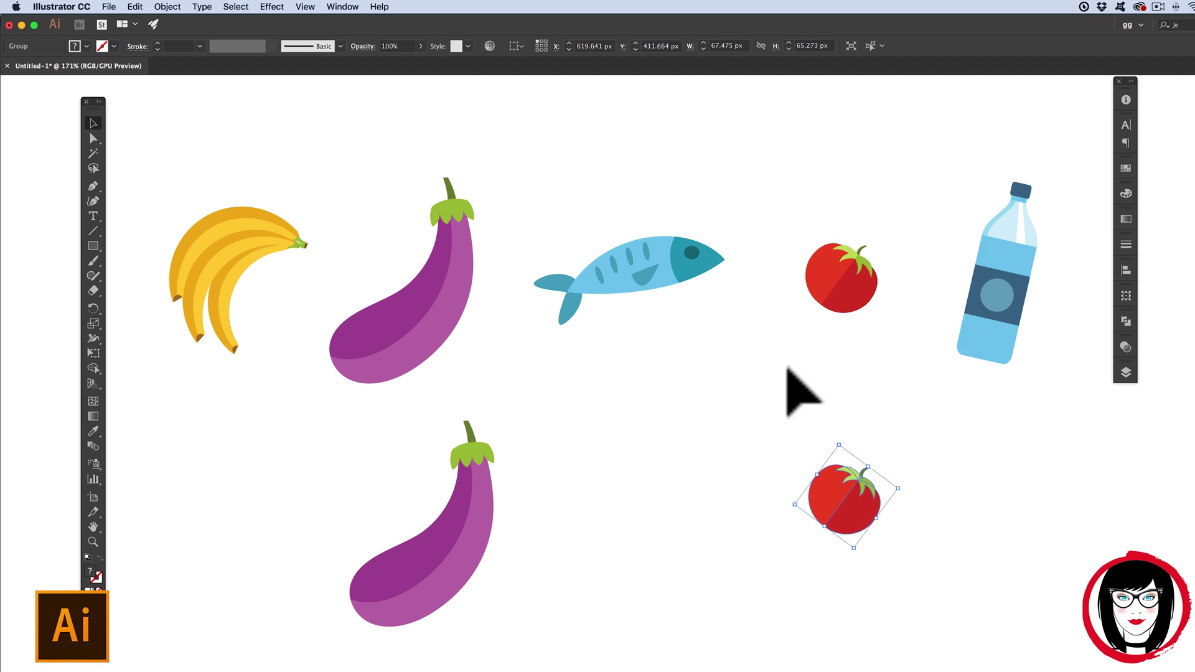
pyautogui.click(803, 366)
# Duplicate the original tomato straight down, constrained vertically, in place of the freehand copy.
pyautogui.click(834, 261)
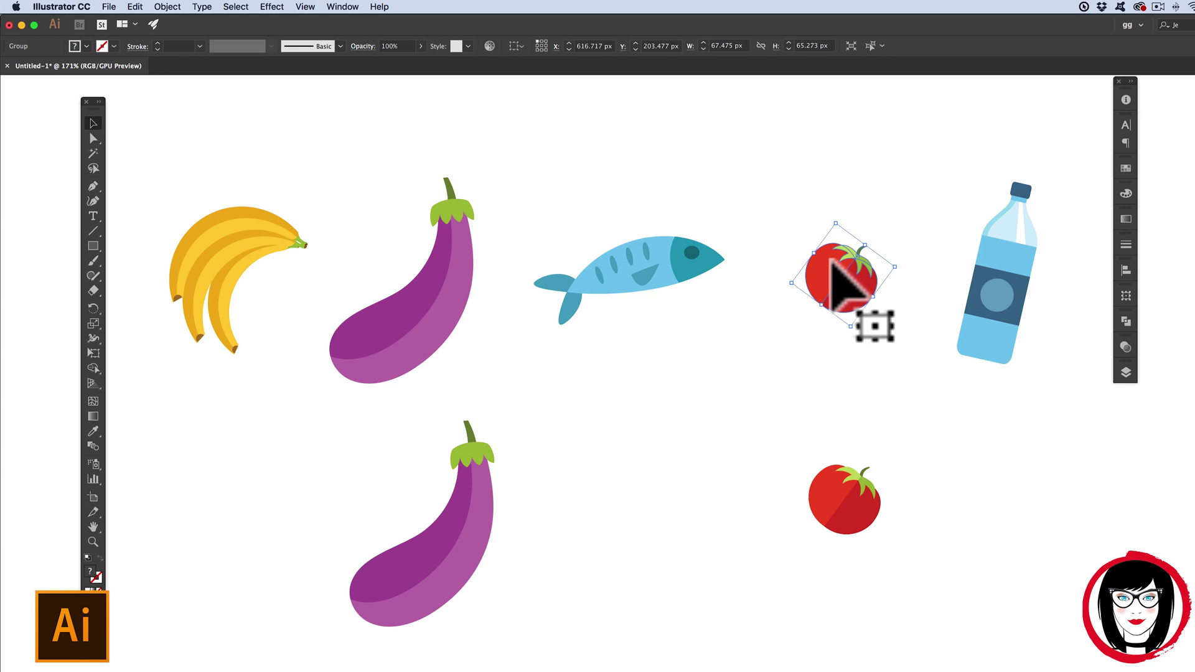
pyautogui.click(964, 520)
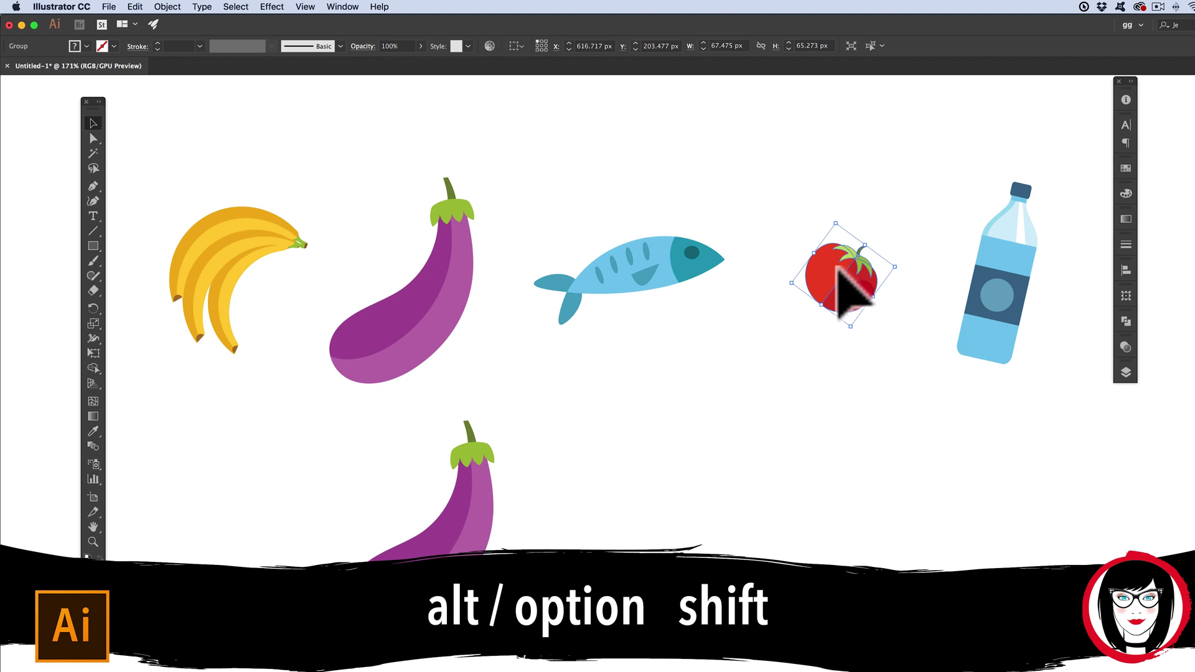
pyautogui.moveTo(838, 267); pyautogui.dragTo(782, 523)
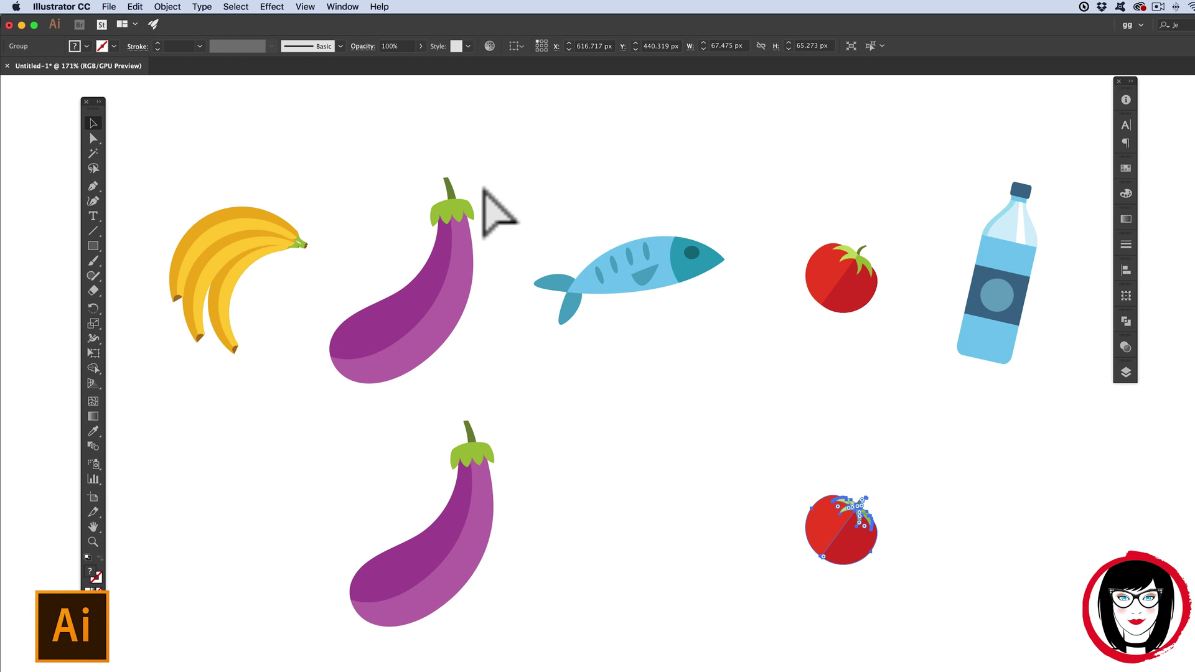
# Show the rulers and place two vertical guides along the left and right edges of the tomatoes.
pyautogui.hotkey('ctrl', 'r')
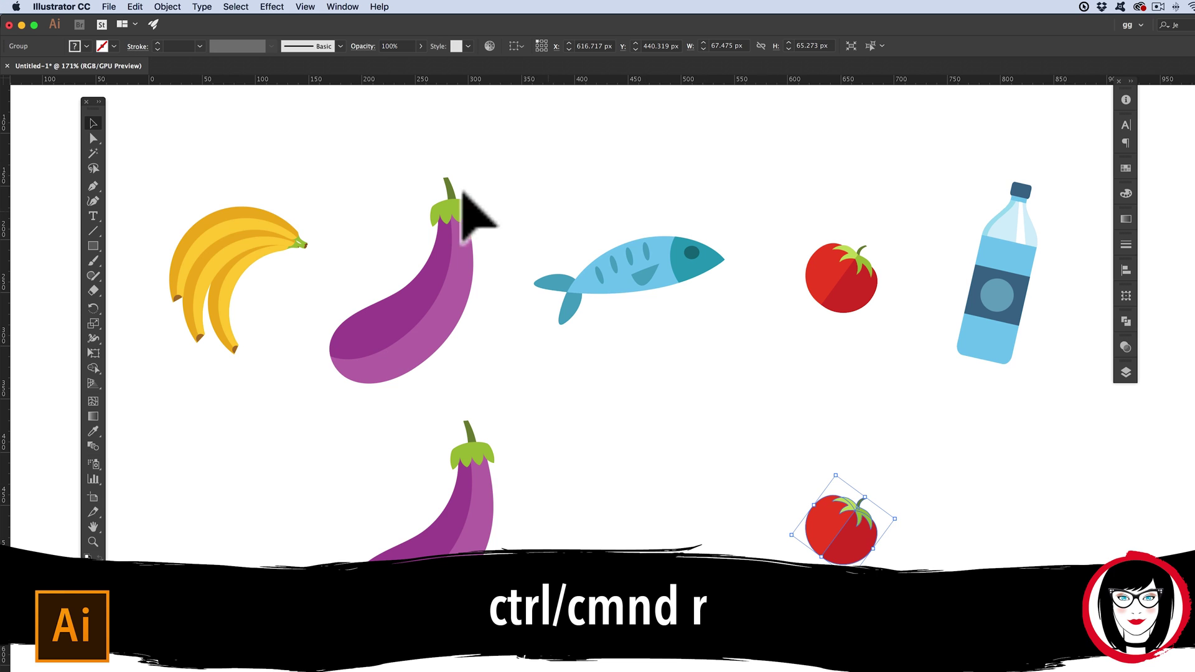
pyautogui.moveTo(5, 187); pyautogui.dragTo(783, 201)
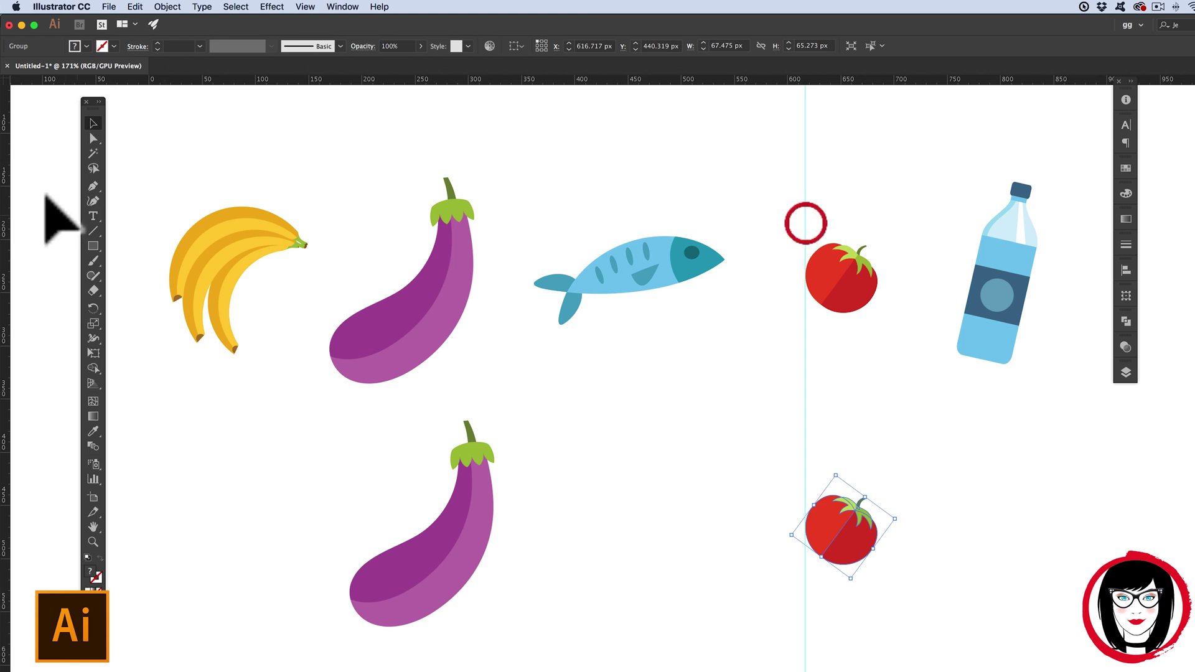
pyautogui.moveTo(5, 205); pyautogui.dragTo(853, 161)
pyautogui.click(935, 180)
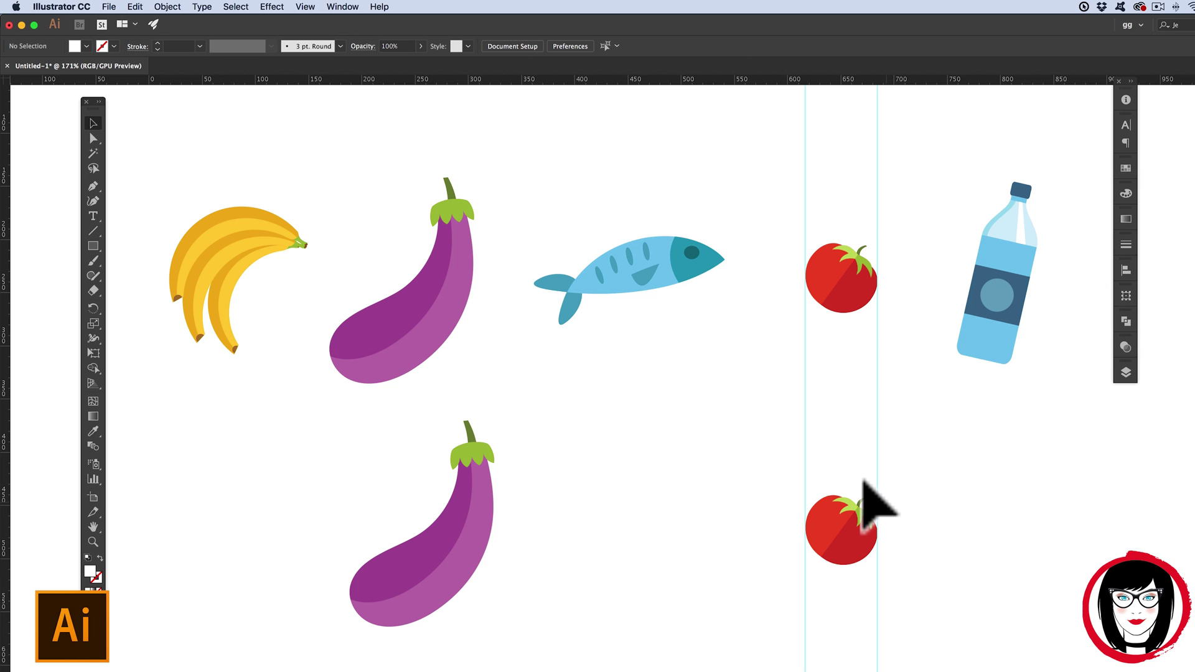
pyautogui.click(374, 297)
pyautogui.click(430, 547)
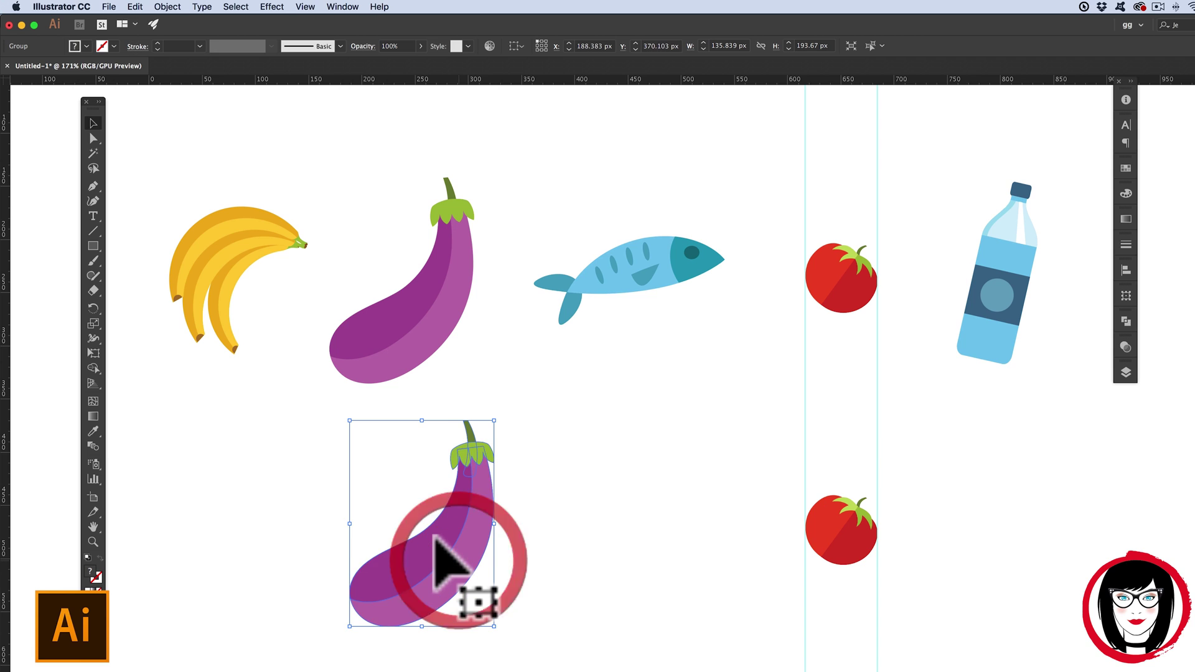
pyautogui.click(607, 537)
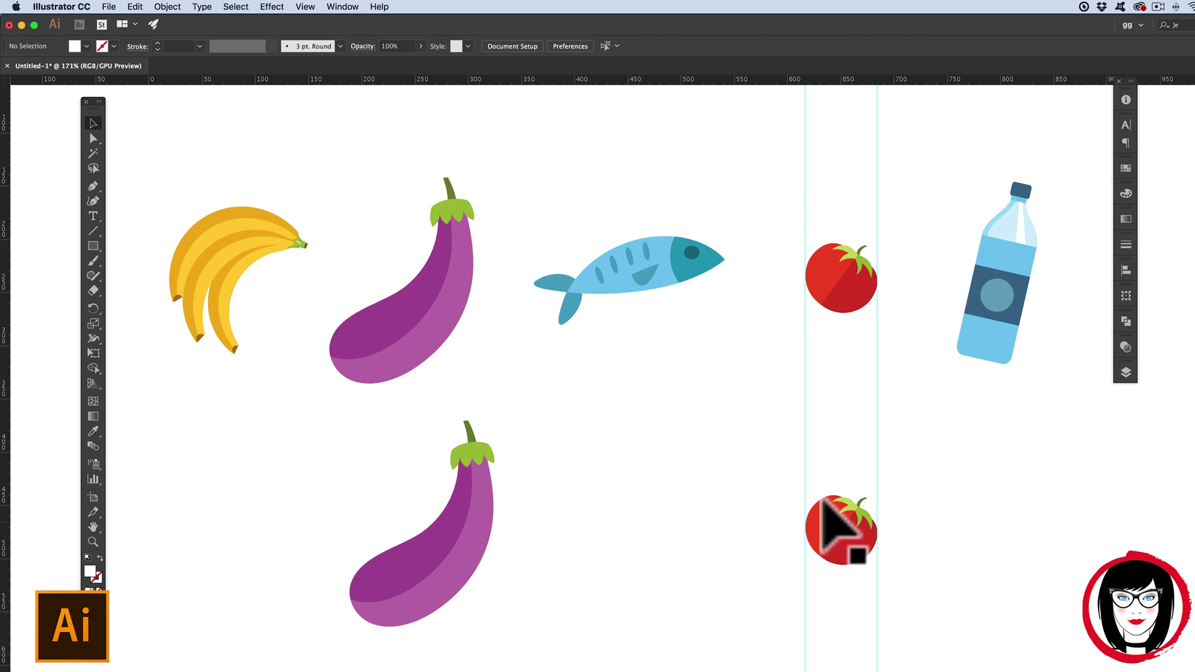
pyautogui.click(132, 7)
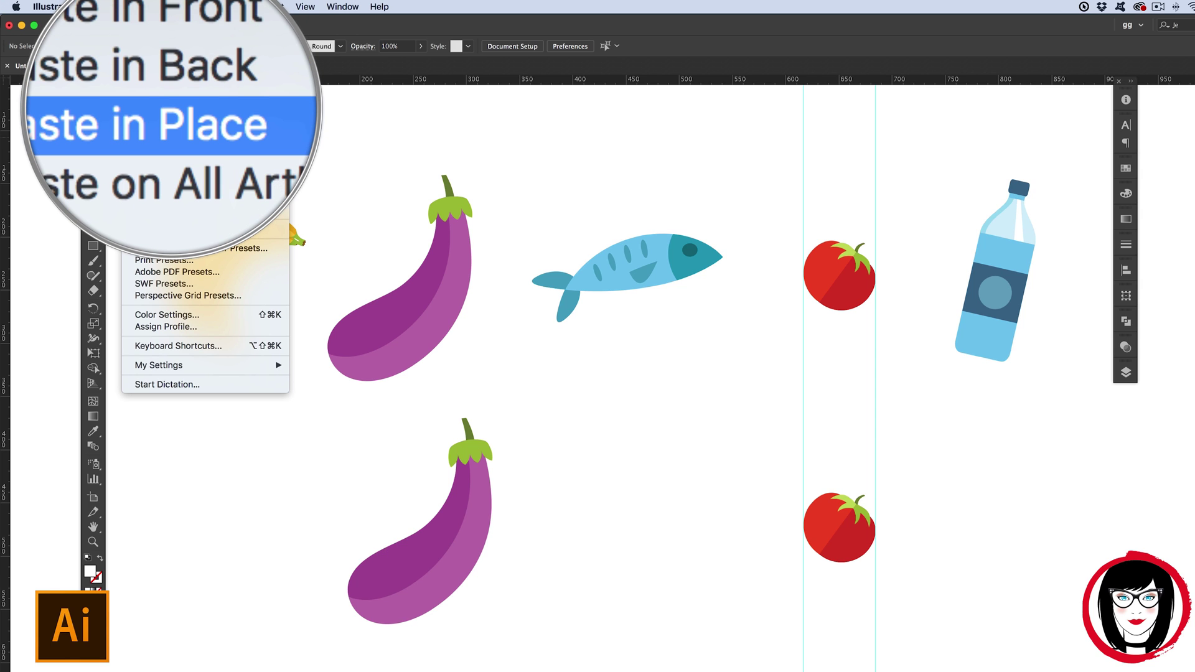
pyautogui.click(199, 111)
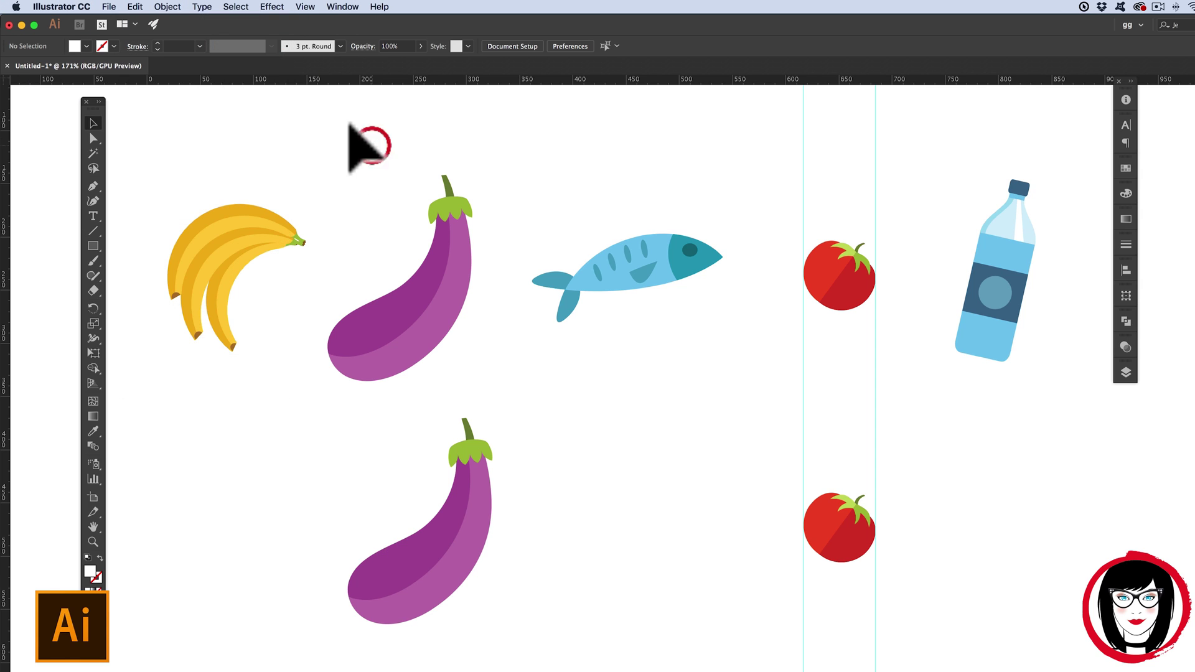
# Paste a copy of the bananas in front of the original and move it straight down into the lower row.
pyautogui.click(274, 198)
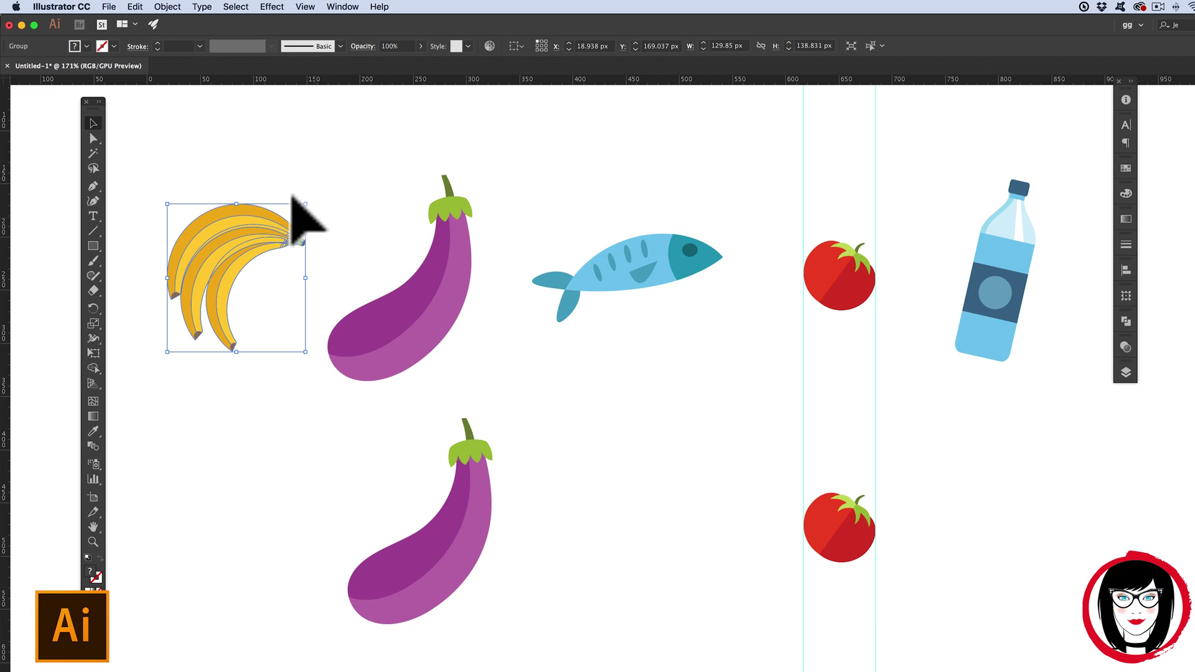
pyautogui.press('super+c')
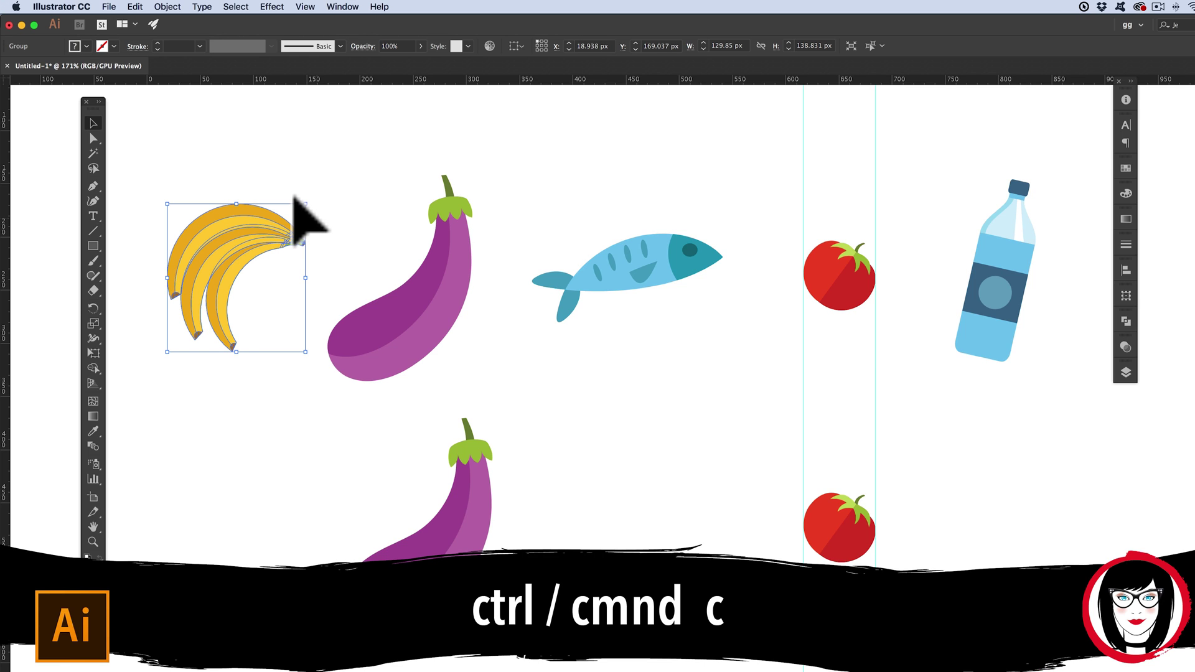
pyautogui.press('super+f')
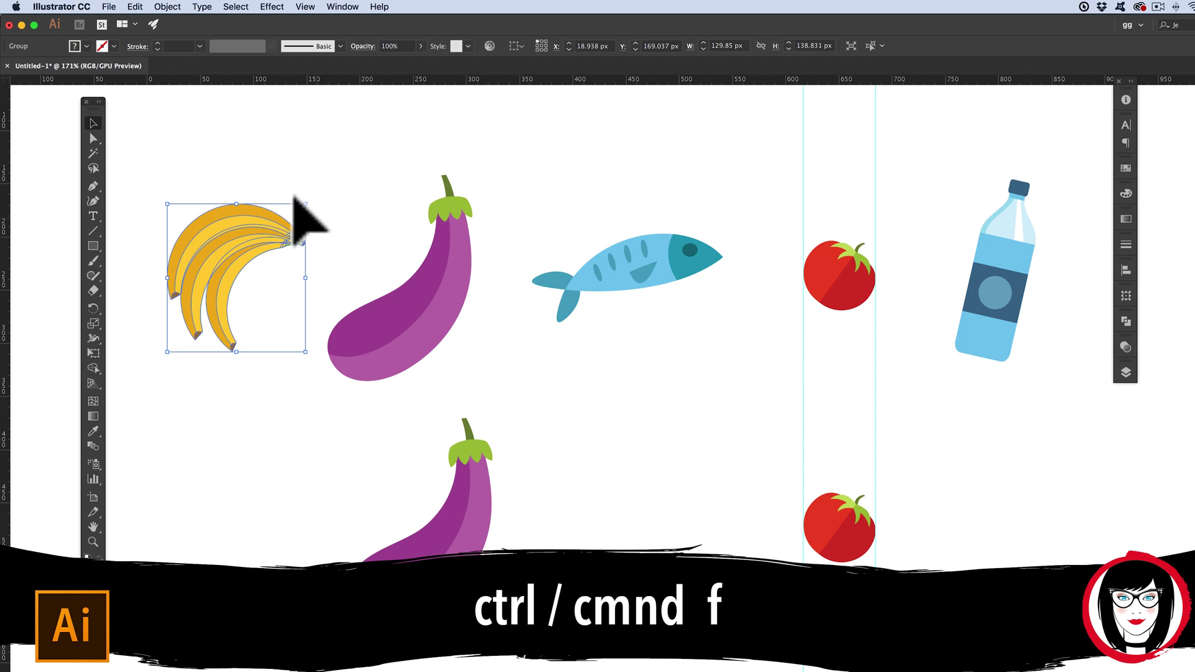
pyautogui.press('super')
pyautogui.click(137, 7)
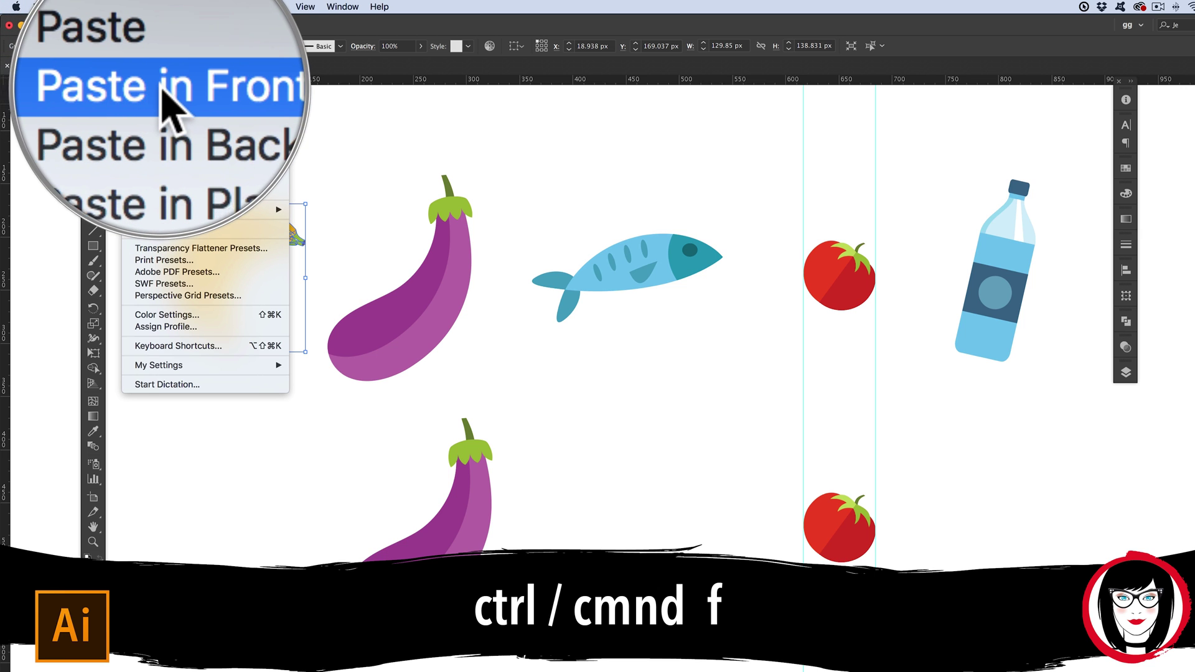
pyautogui.click(342, 106)
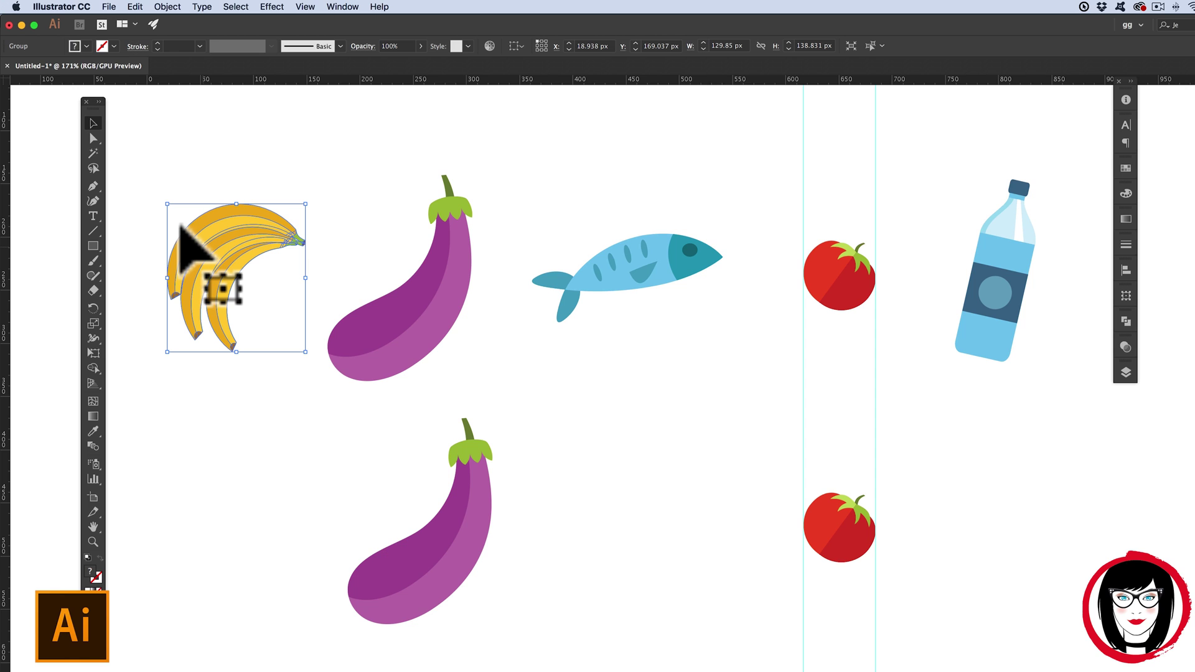
pyautogui.moveTo(204, 219); pyautogui.dragTo(201, 472)
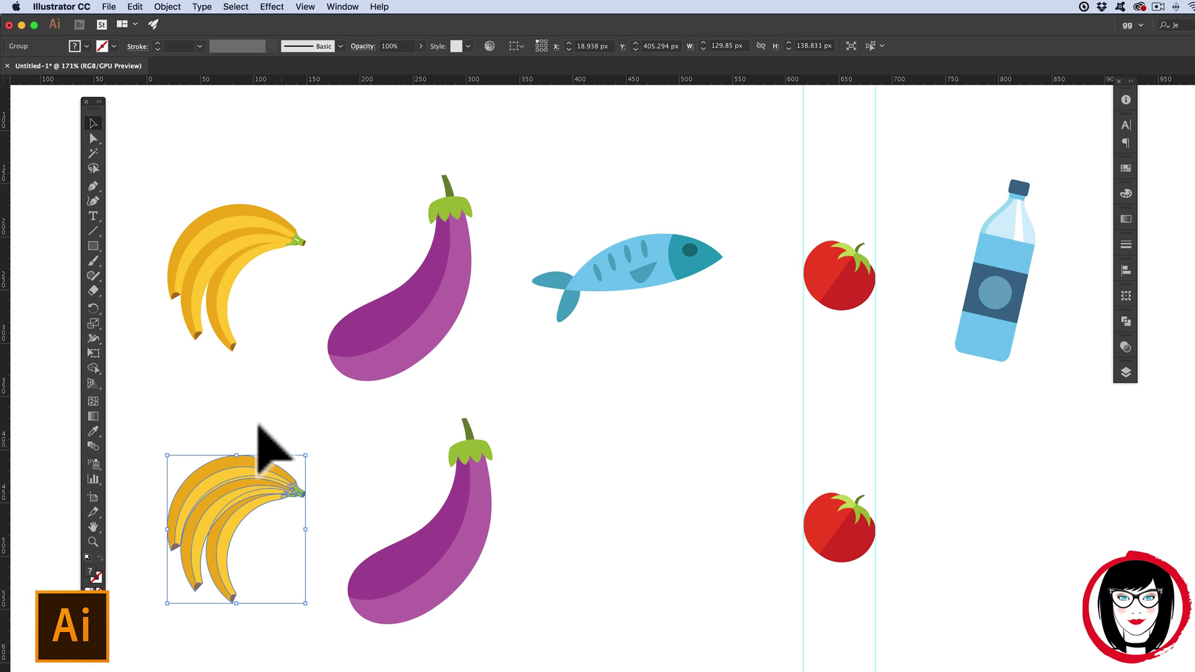
pyautogui.click(274, 396)
# Paste a copy of the fish in back of the original and move the front fish straight down into the lower row.
pyautogui.click(613, 266)
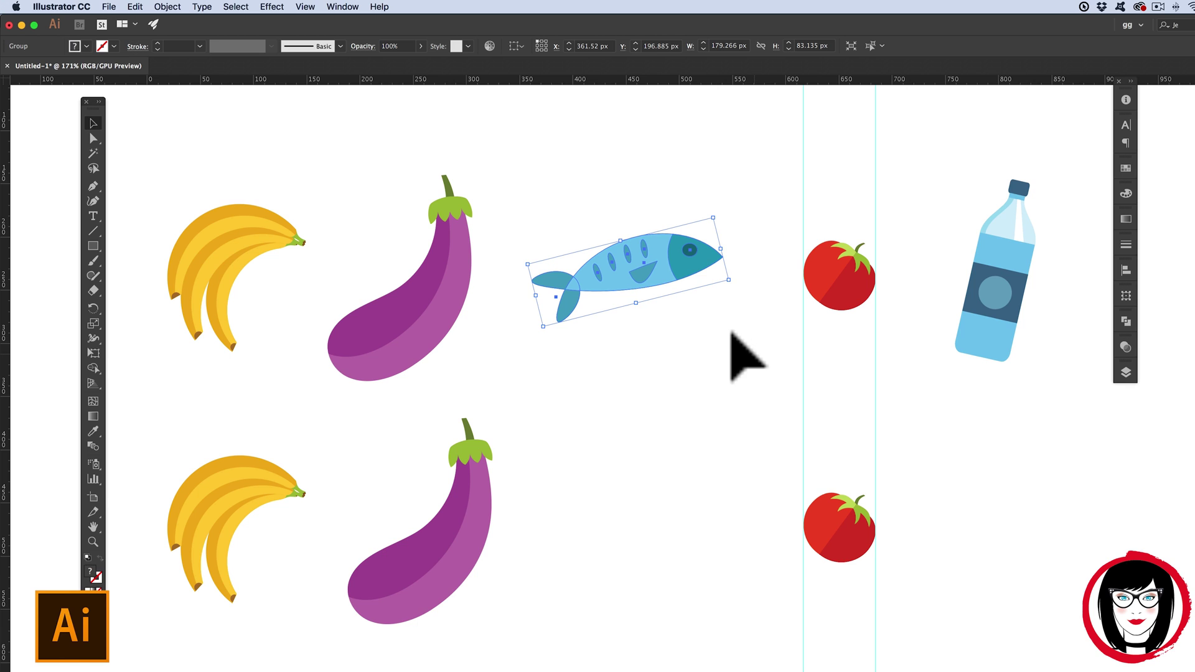
pyautogui.press('super+c')
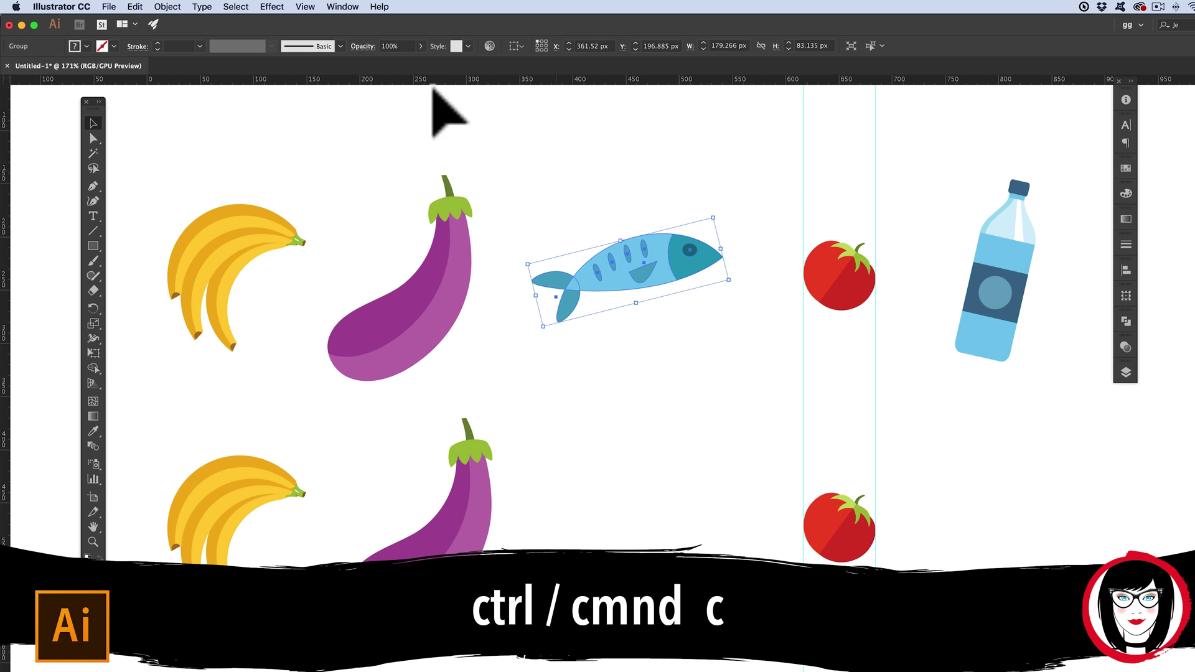
pyautogui.click(134, 6)
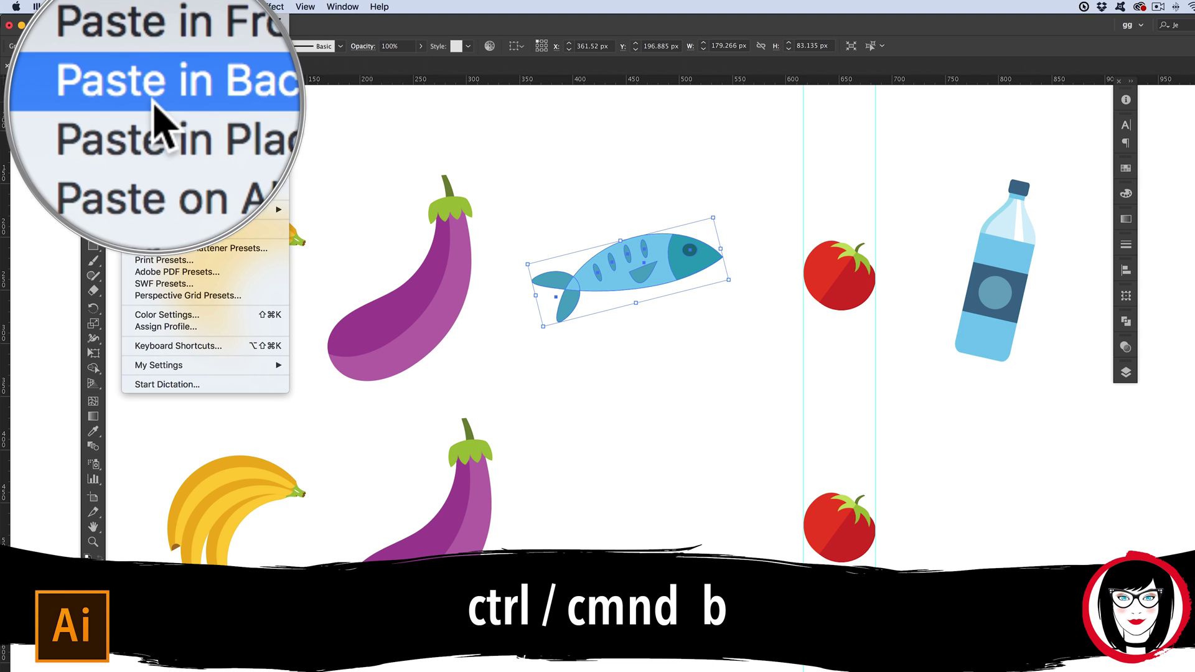
pyautogui.click(165, 101)
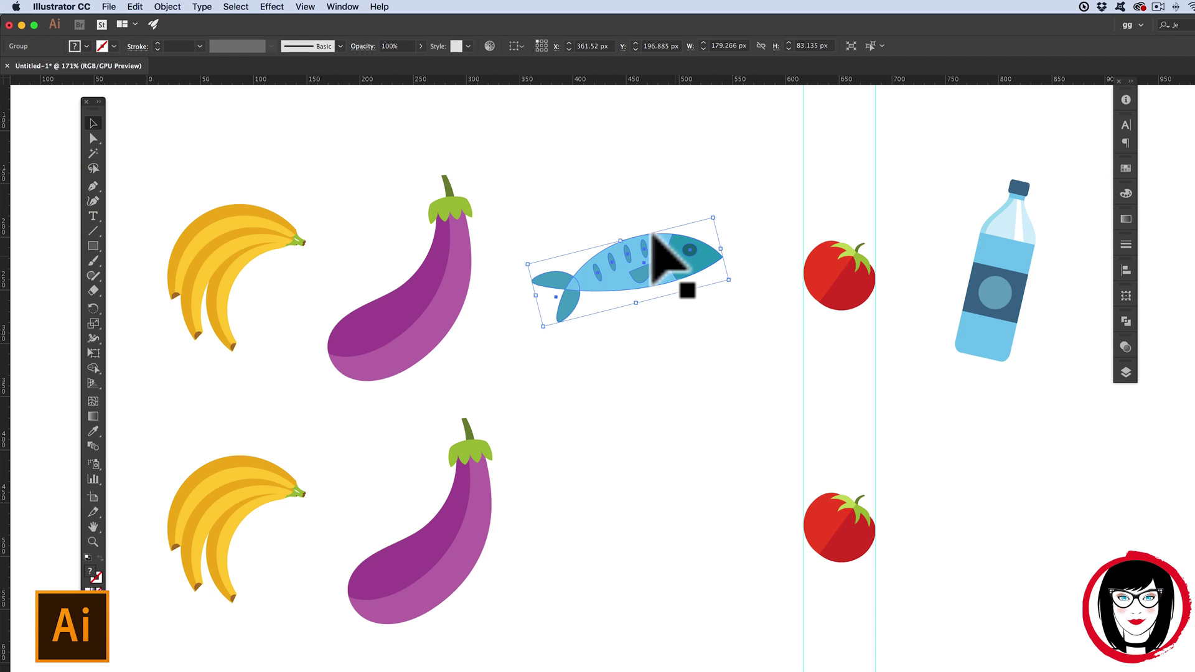
pyautogui.moveTo(652, 235); pyautogui.dragTo(653, 489)
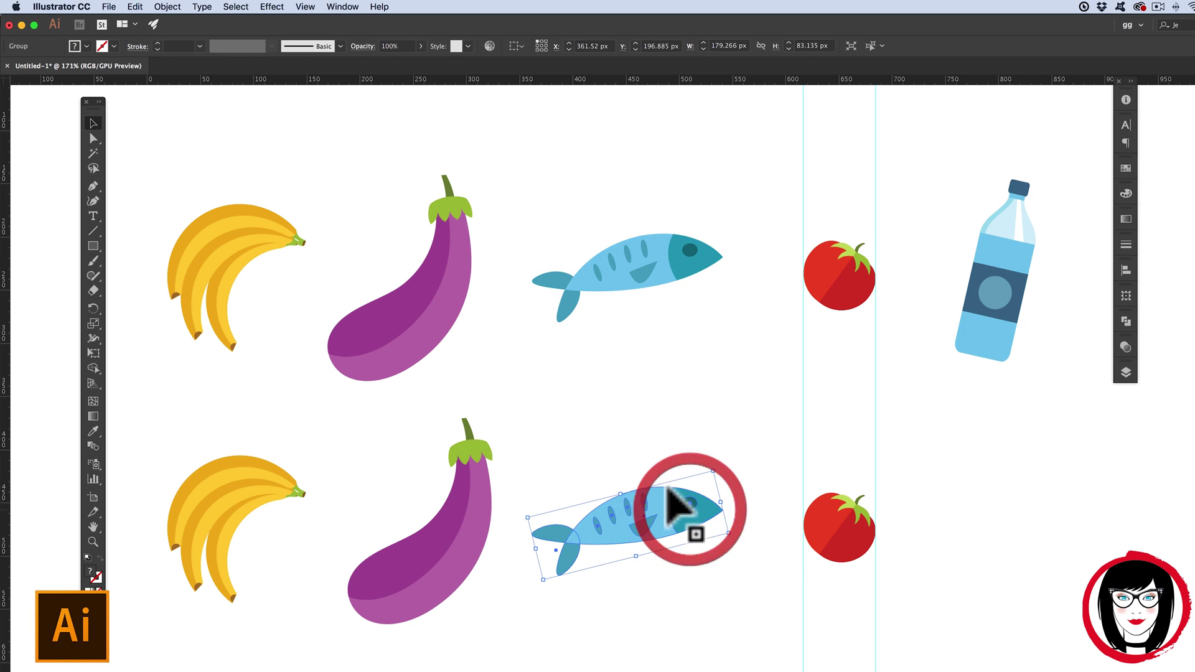
pyautogui.click(680, 317)
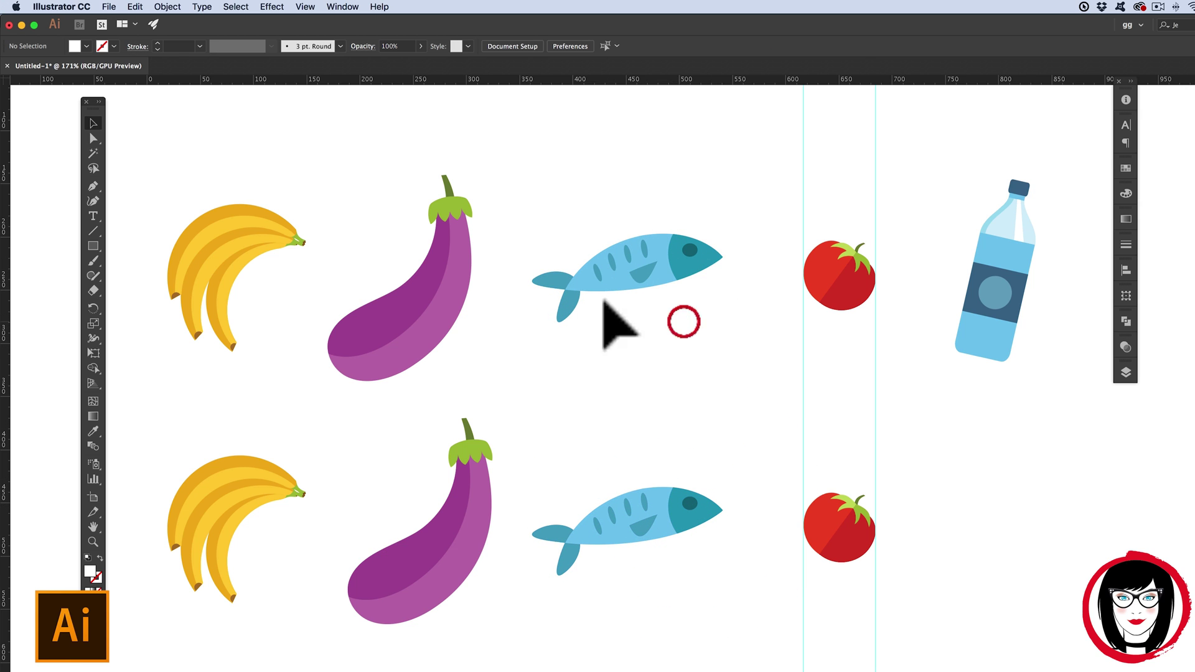
pyautogui.click(214, 289)
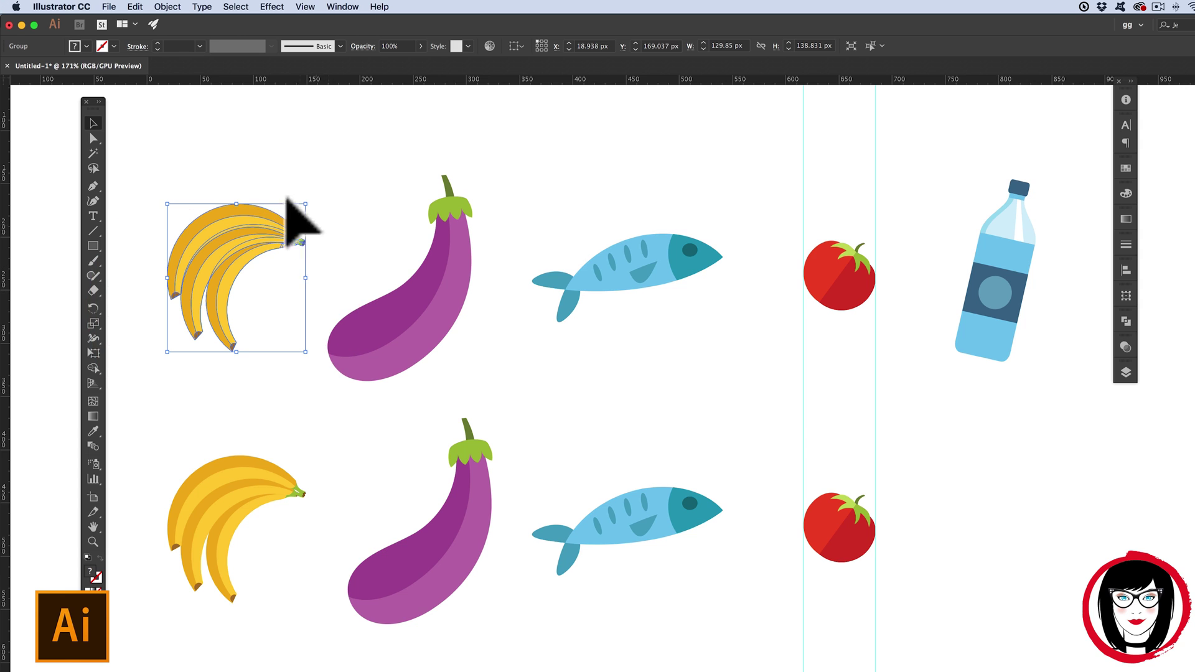
pyautogui.click(488, 280)
pyautogui.click(657, 255)
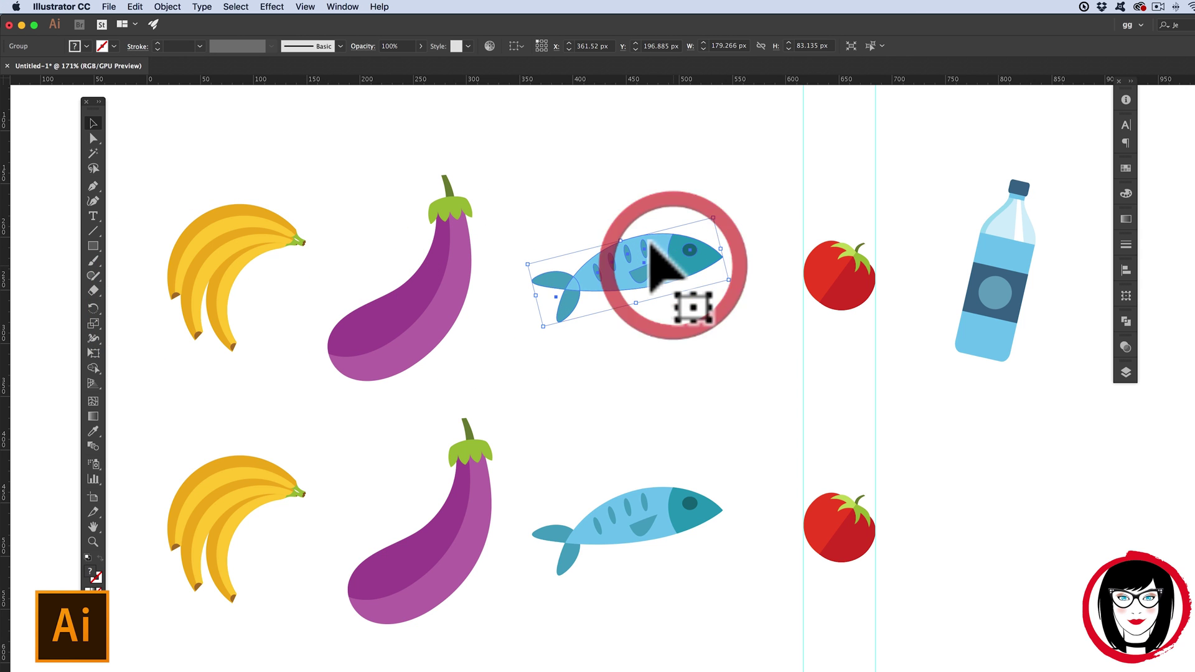
pyautogui.click(688, 288)
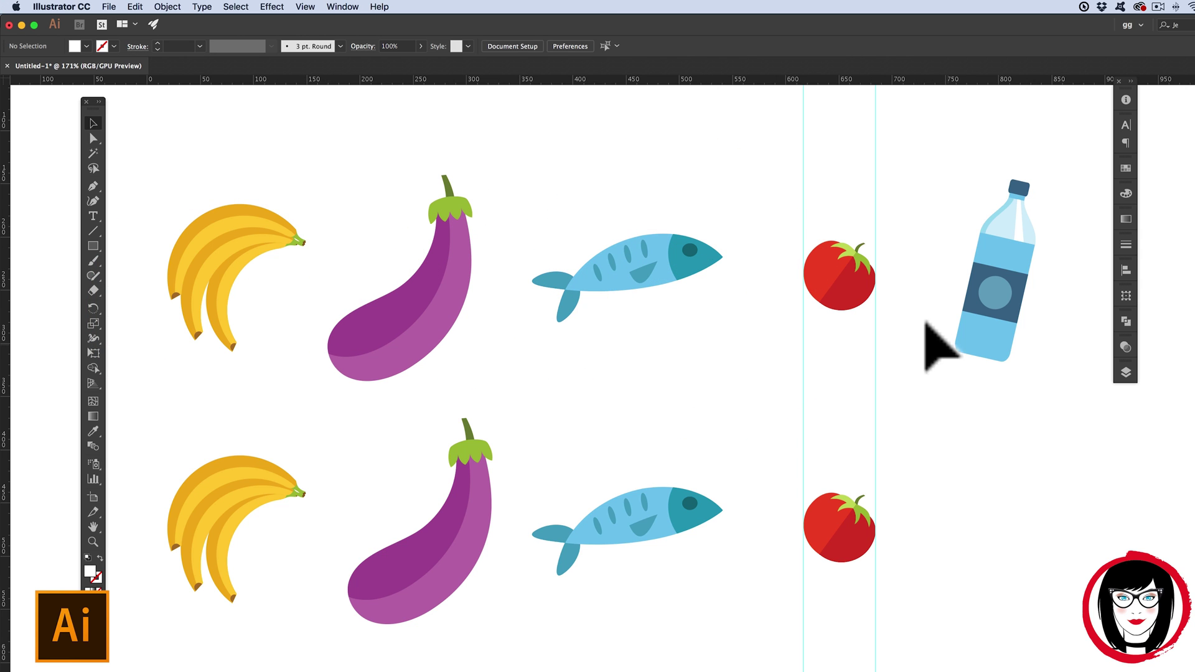
# Copy the water bottle, paste it in place, and move the pasted copy straight down into the lower row.
pyautogui.click(961, 341)
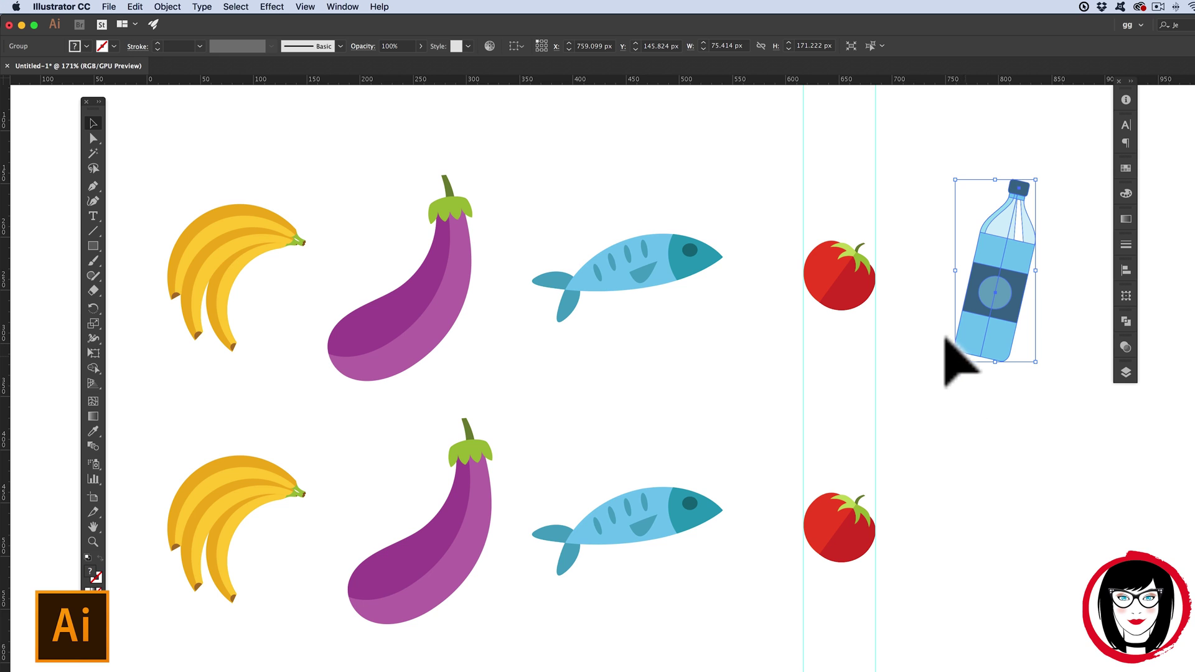
pyautogui.press('super+c')
pyautogui.press('super+f')
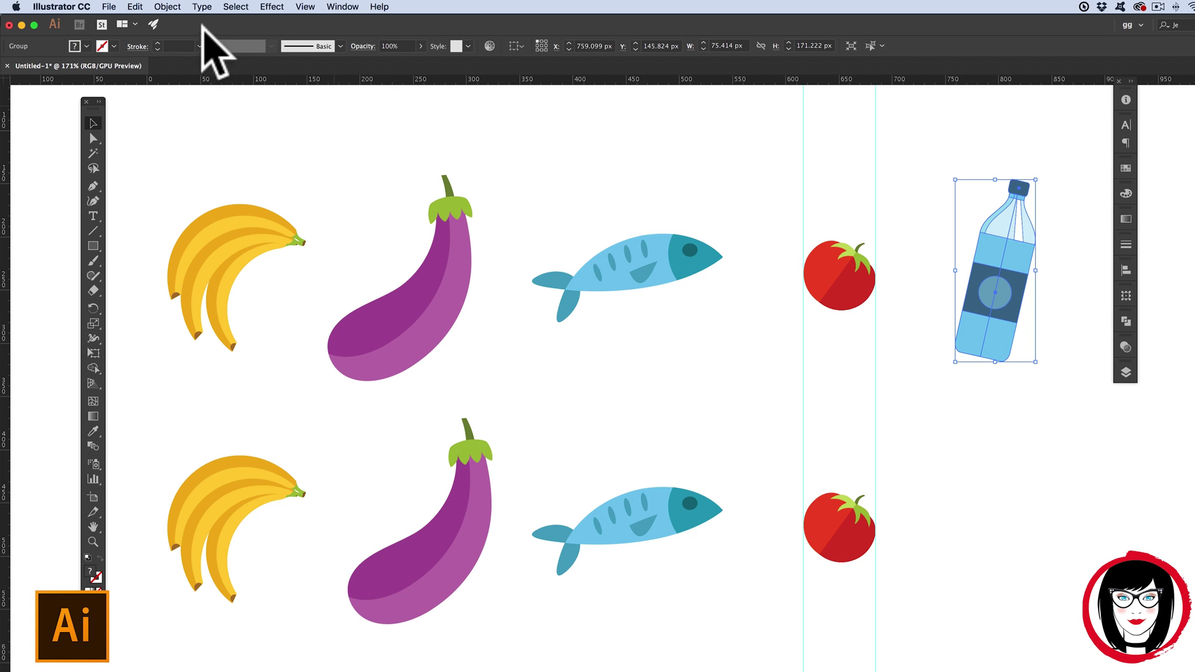
pyautogui.click(135, 7)
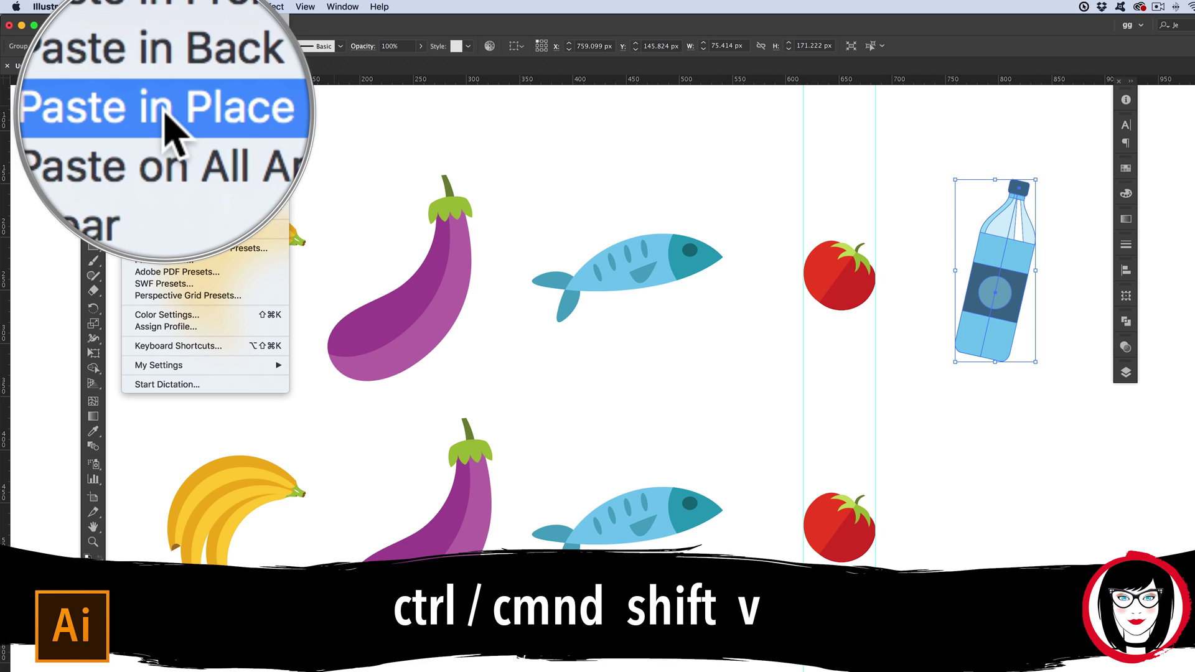
pyautogui.click(166, 112)
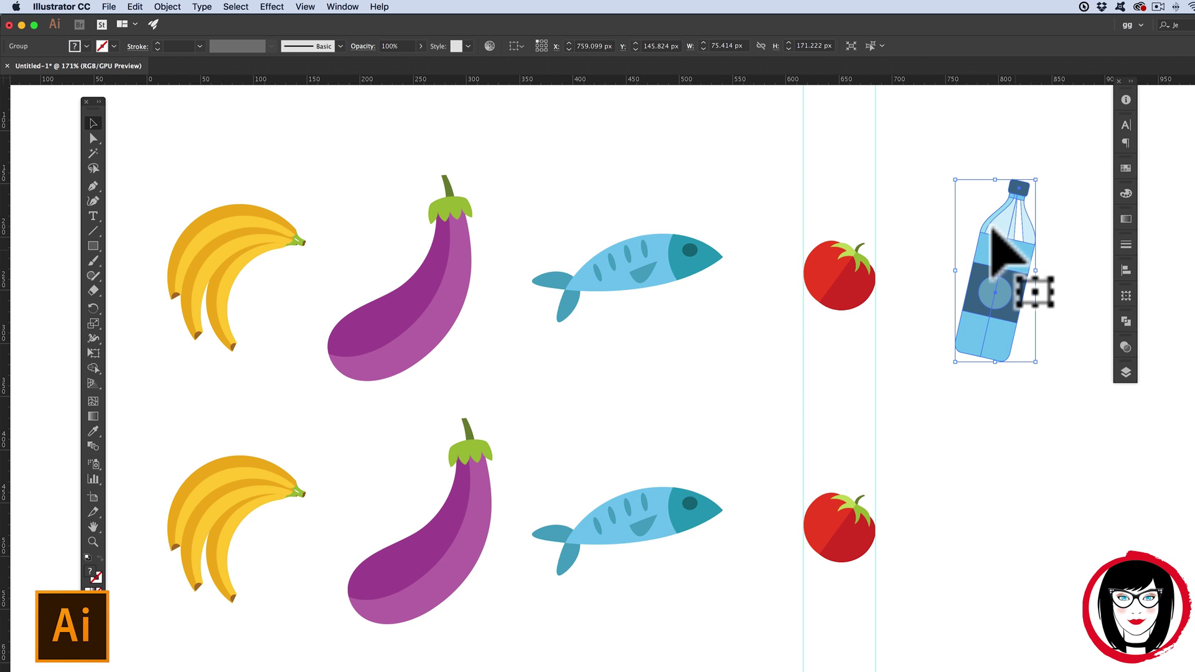
pyautogui.moveTo(993, 236); pyautogui.dragTo(1011, 464)
pyautogui.click(1076, 526)
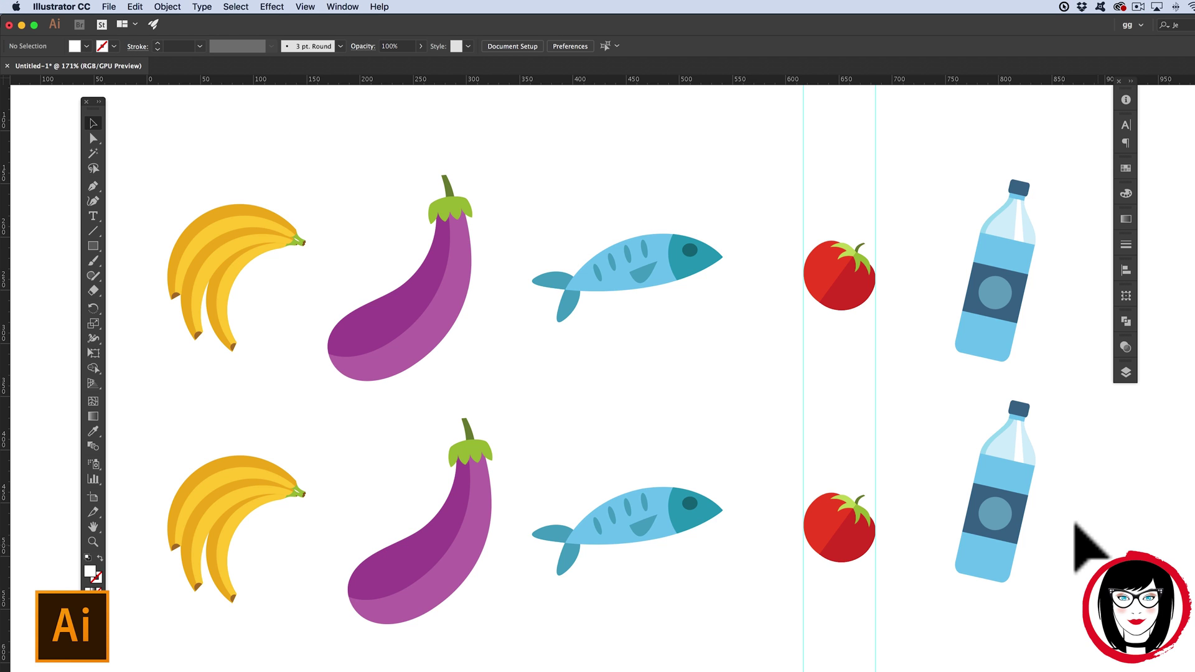
# Hide Layer 1 and paste the copied water bottle at its original position on Layer 2.
pyautogui.click(1126, 372)
pyautogui.click(980, 225)
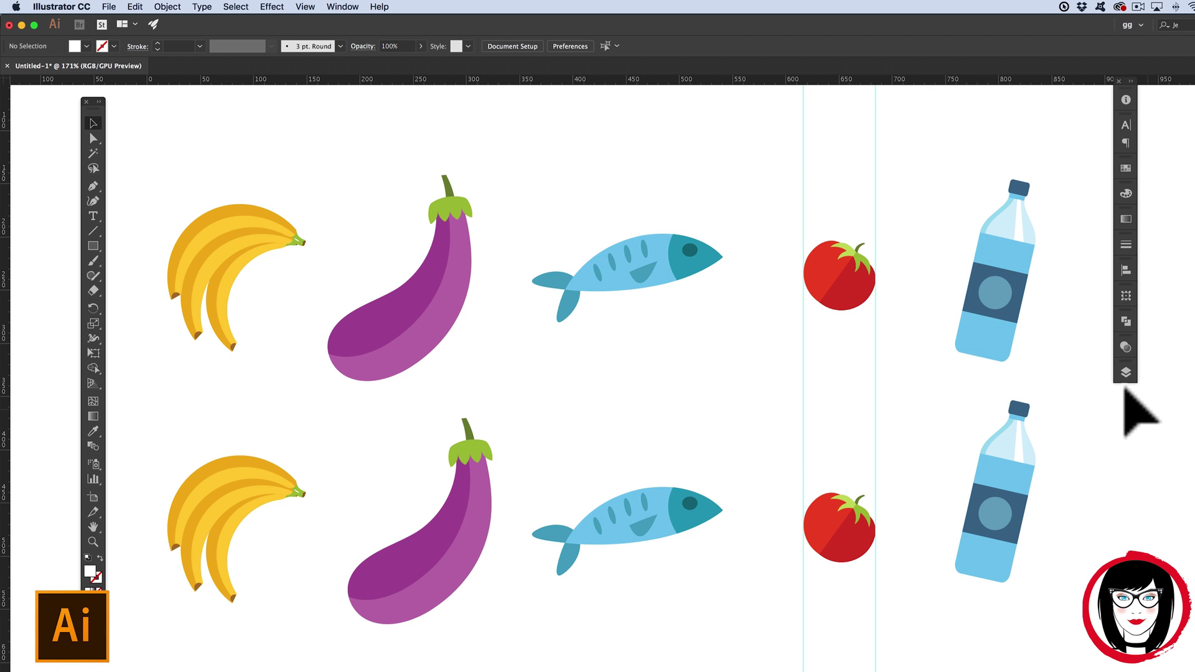
pyautogui.click(1011, 476)
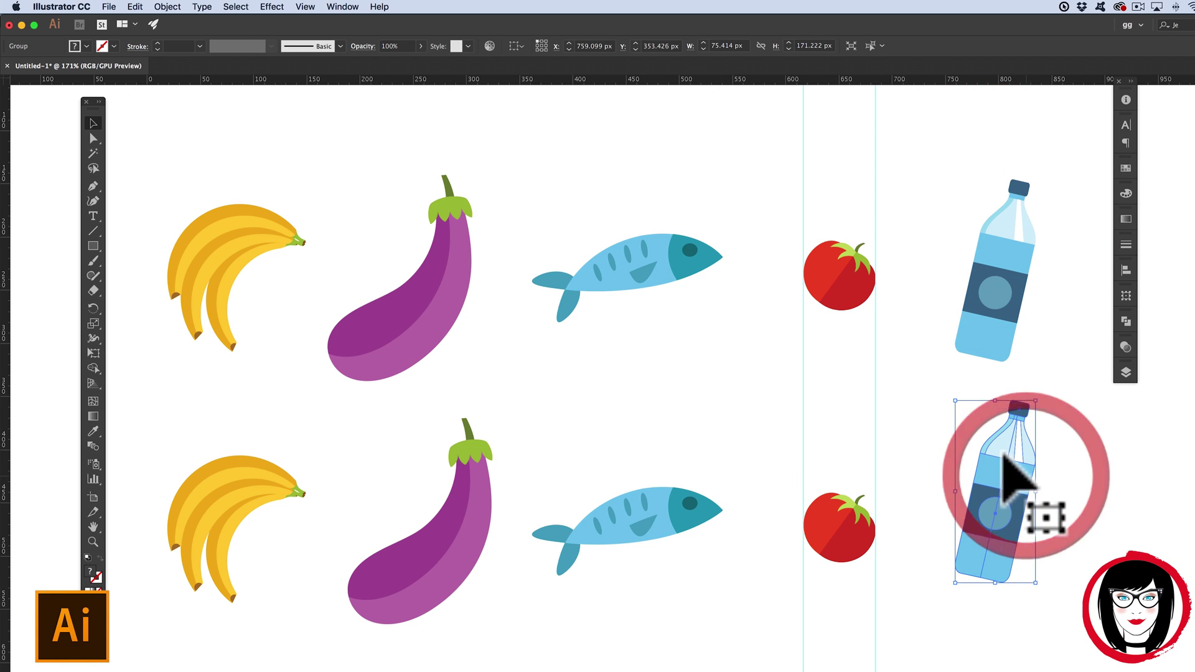
pyautogui.click(1124, 371)
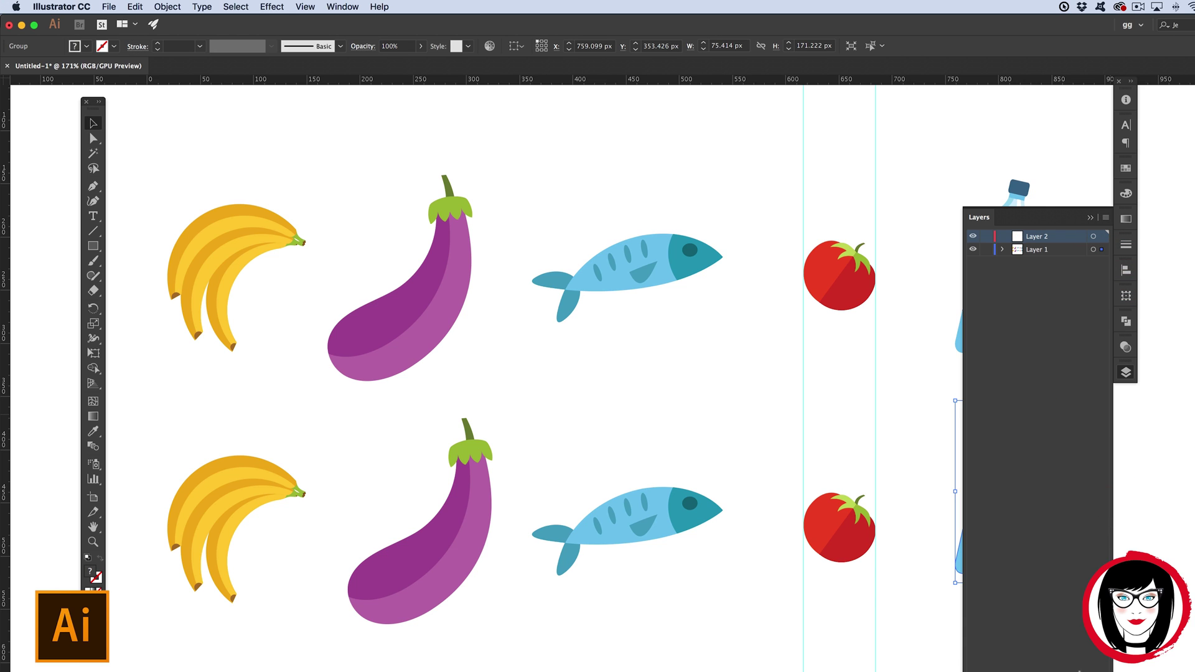
pyautogui.click(973, 249)
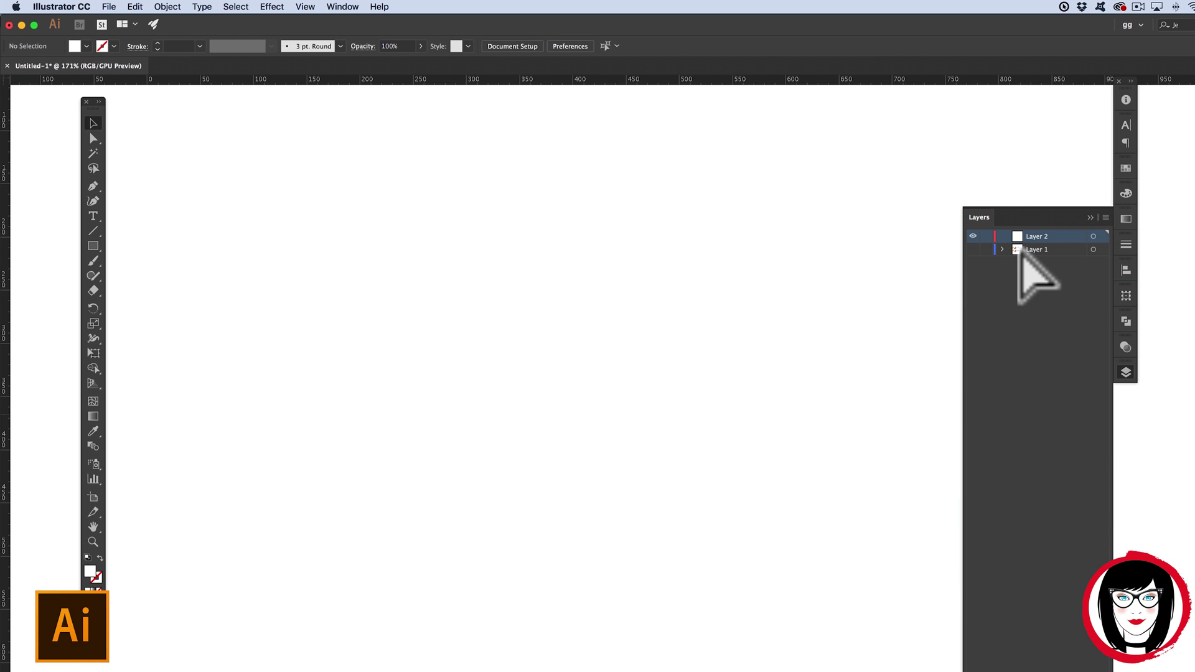
pyautogui.press('super+f')
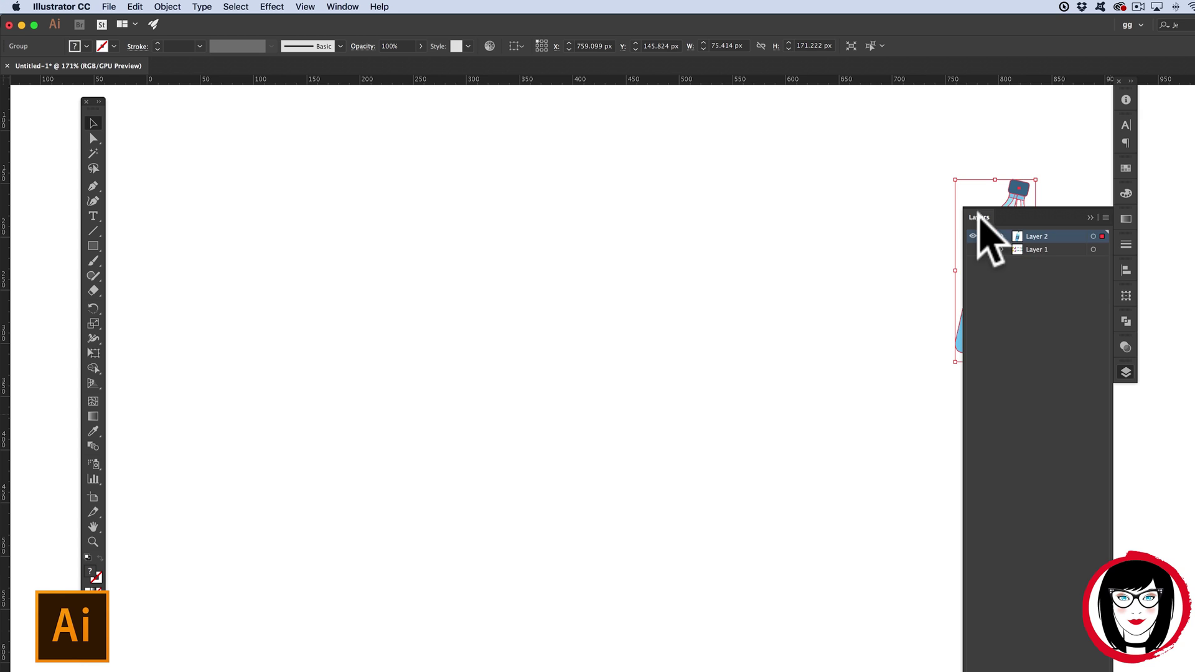
pyautogui.click(1160, 488)
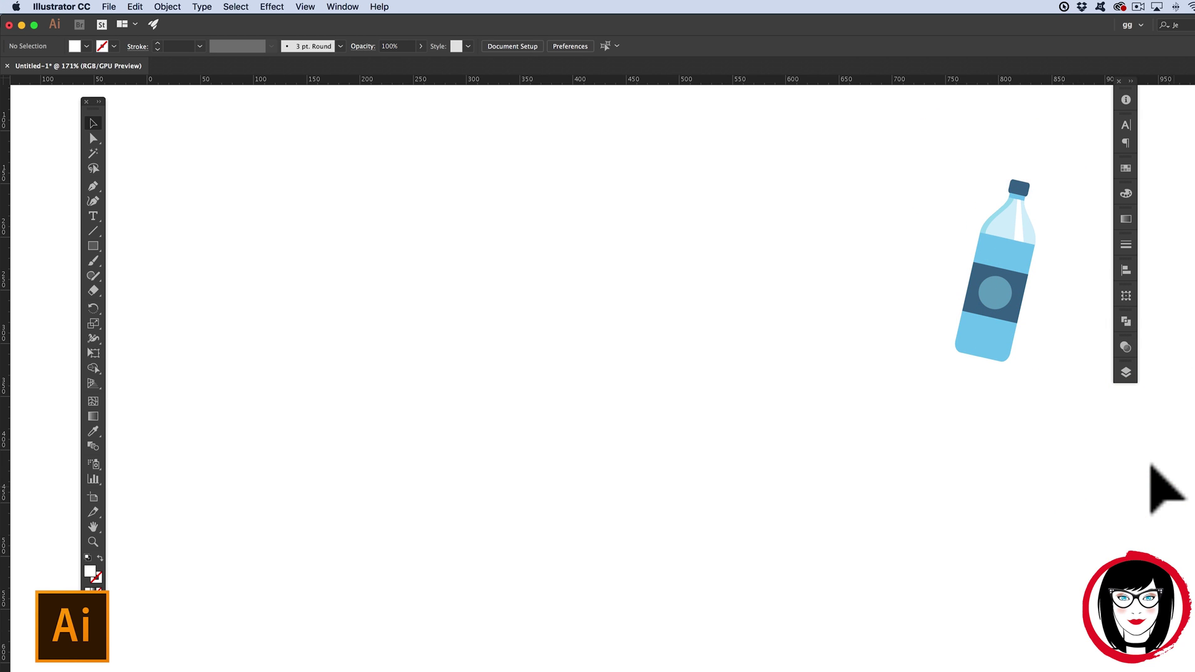
# Show Layer 1 again and hide Layer 2.
pyautogui.click(1124, 371)
pyautogui.click(973, 249)
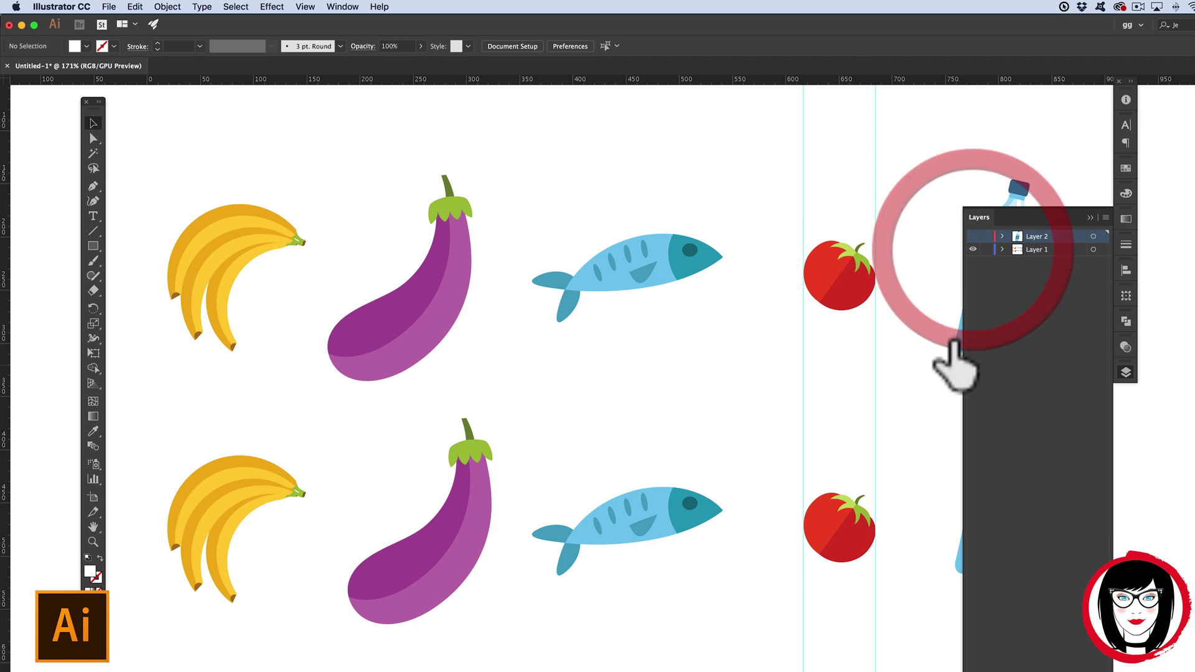
# Cut the original eggplant out of the upper row.
pyautogui.click(435, 262)
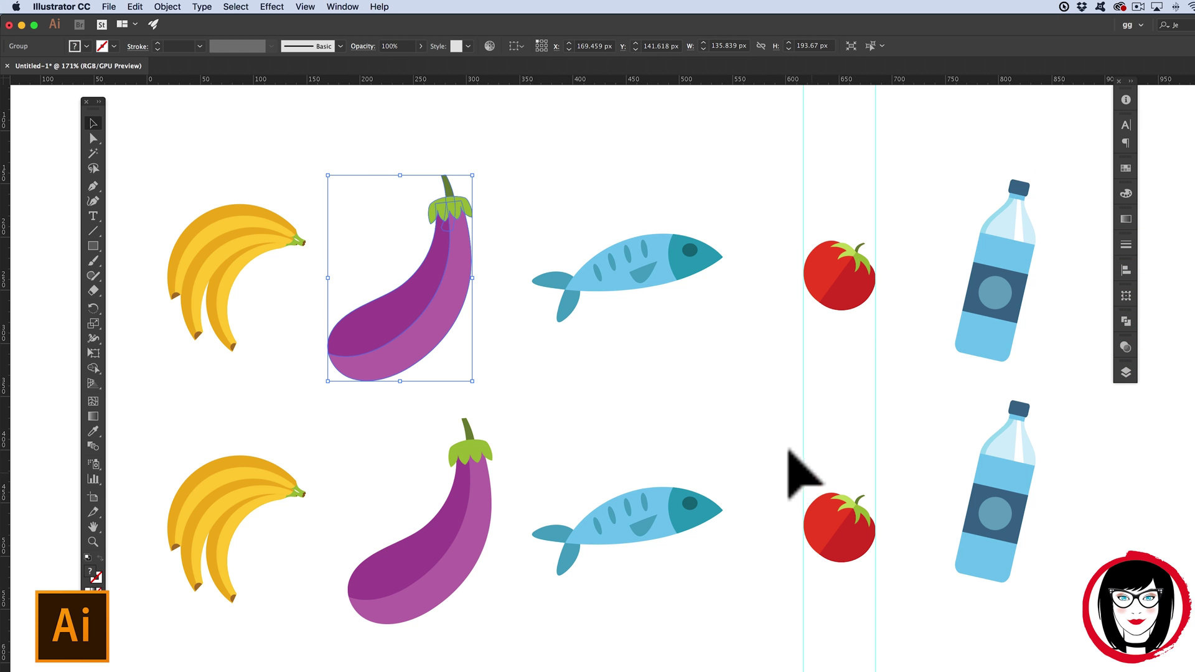
pyautogui.click(135, 7)
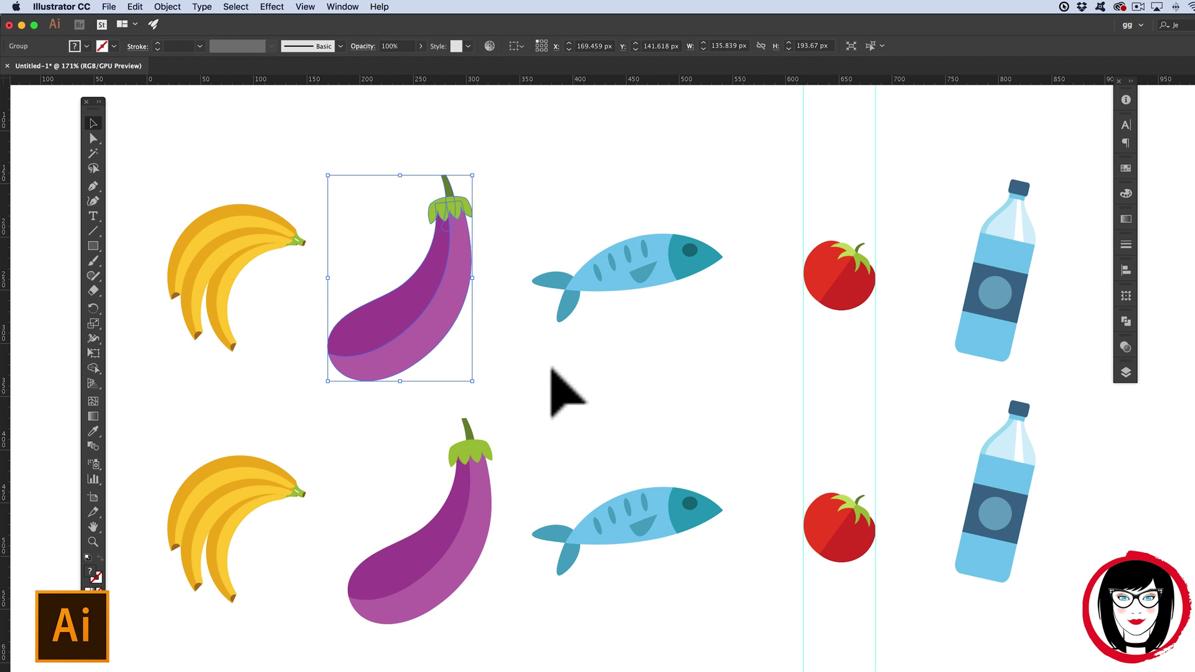
pyautogui.press('a')
pyautogui.press('super+x')
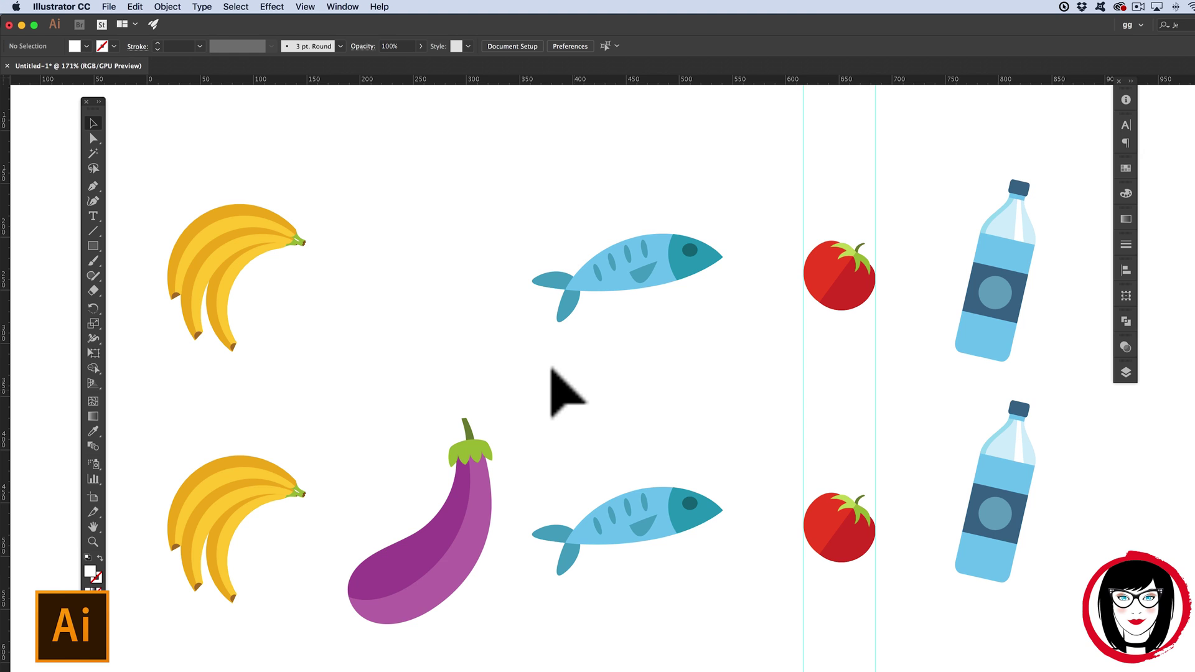
# Paste the eggplant back into the upper row and duplicate it straight down in place of the offset lower copy.
pyautogui.press('a')
pyautogui.press('super+v')
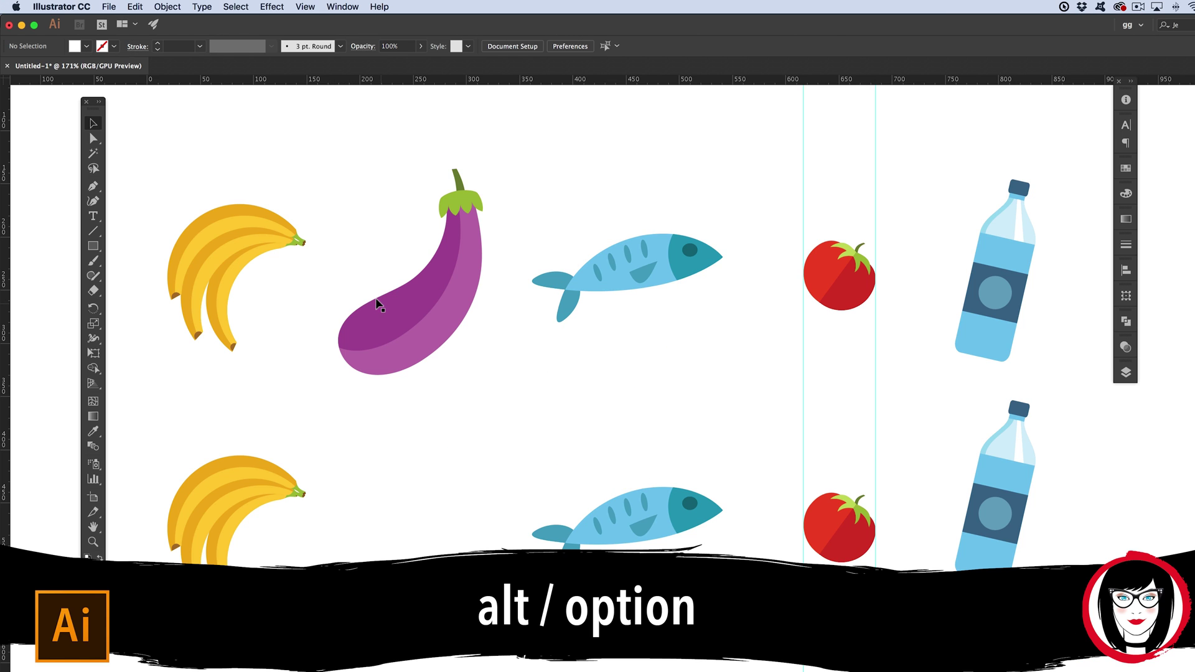
pyautogui.moveTo(375, 325); pyautogui.dragTo(376, 537)
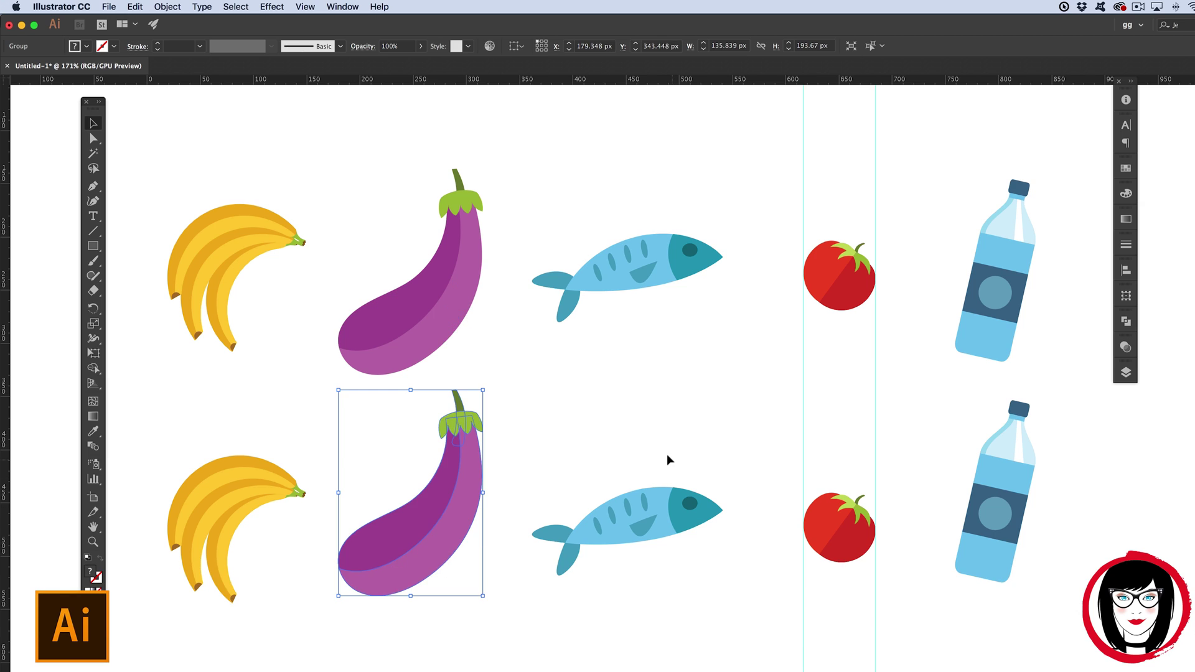